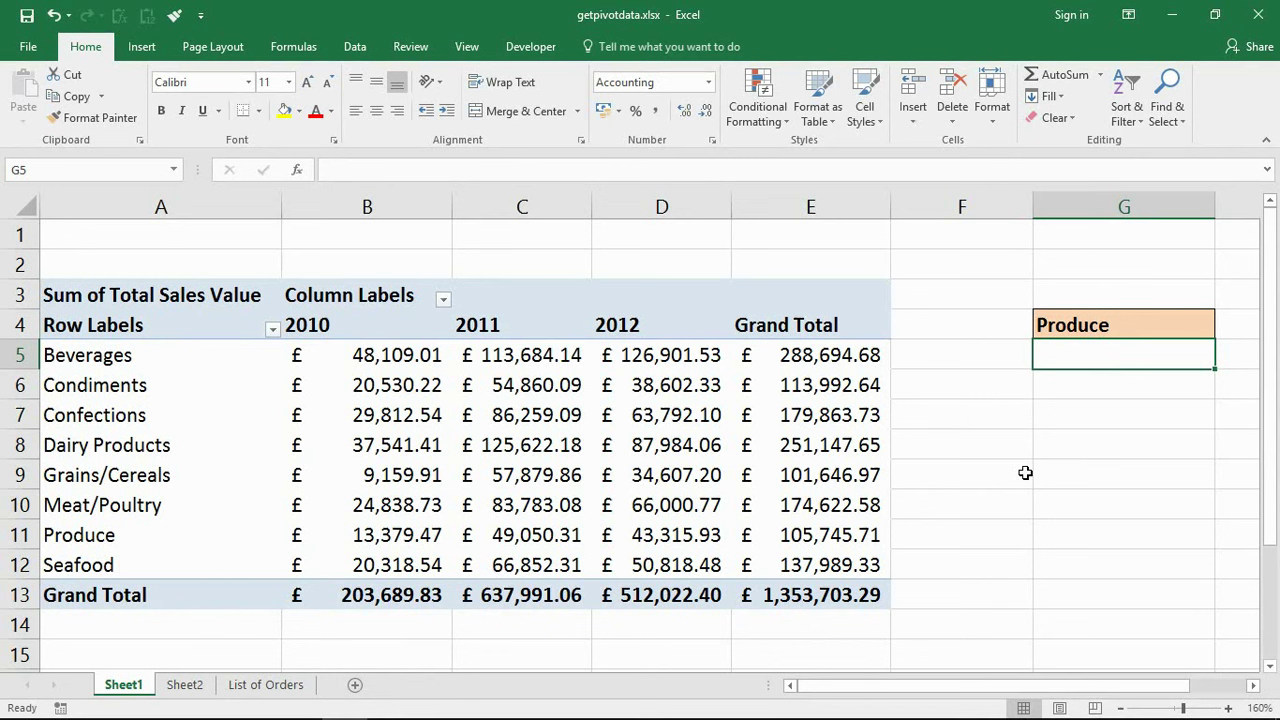
Step: Start a GETPIVOTDATA formula in G9 that points to the 2012 Grains/Cereals value in D9, and scroll right to view it
drag(240, 297, 886, 595)
click(920, 570)
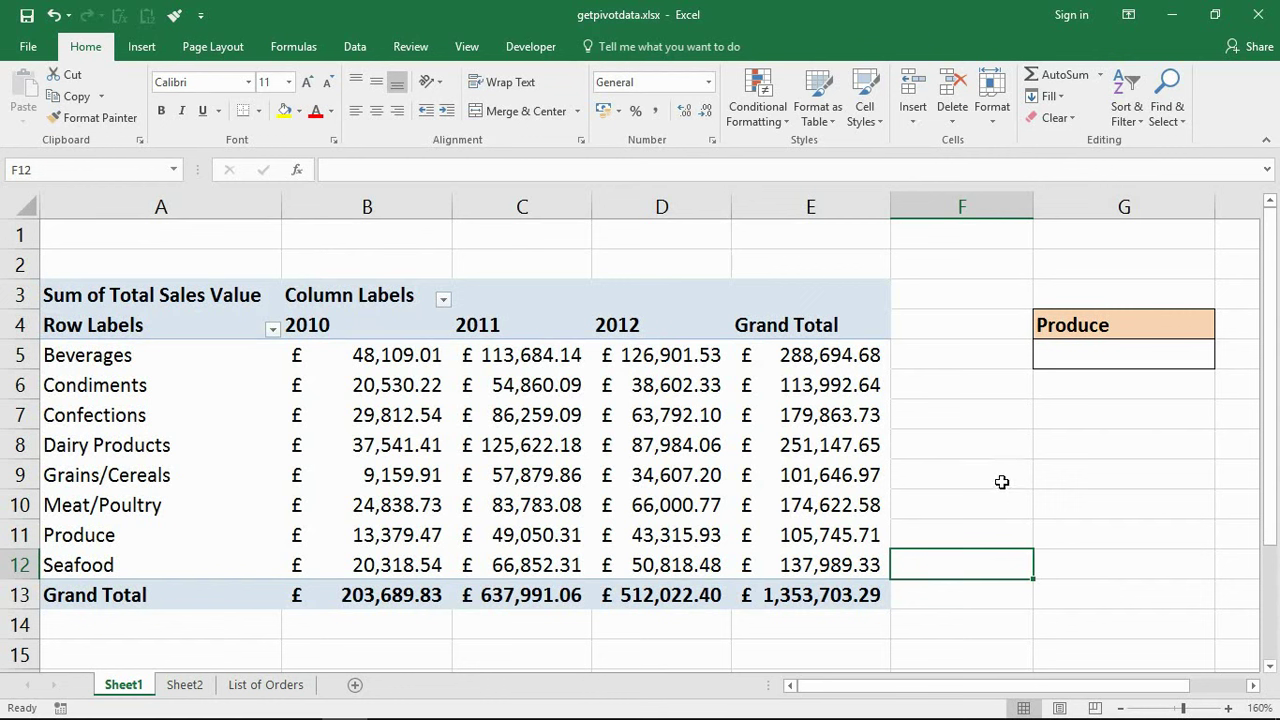
click(1050, 478)
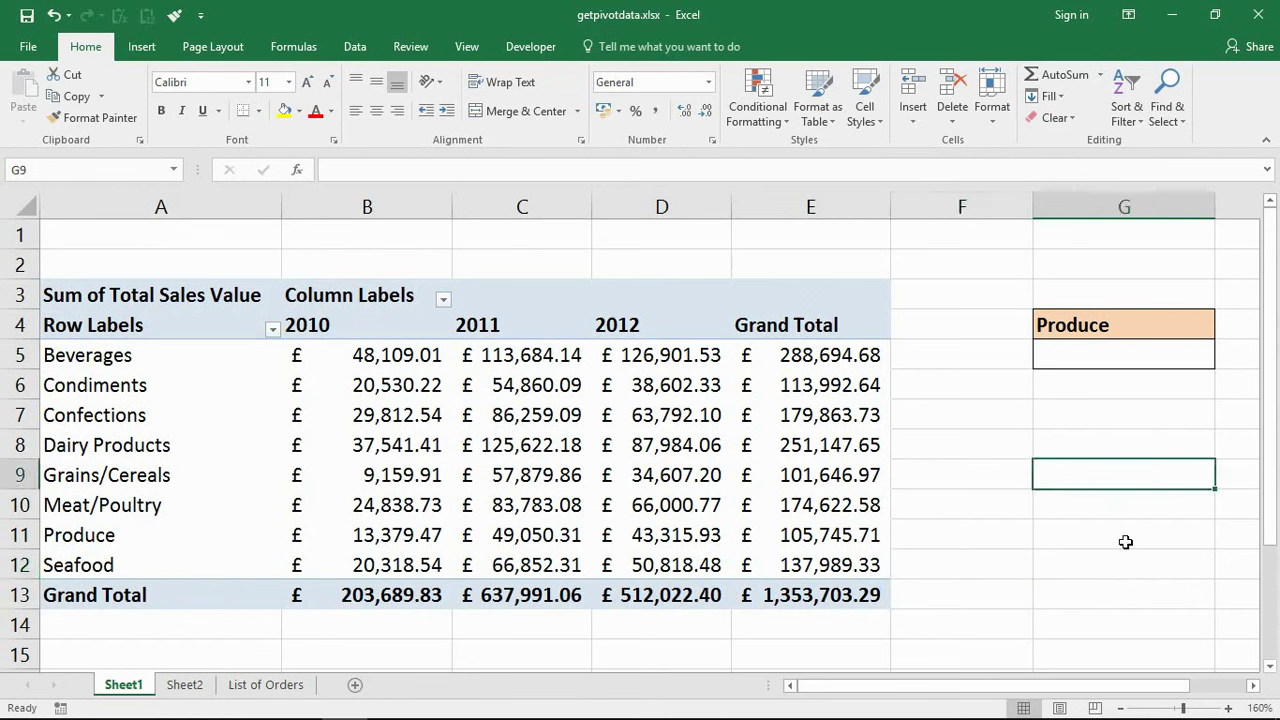
text(=)
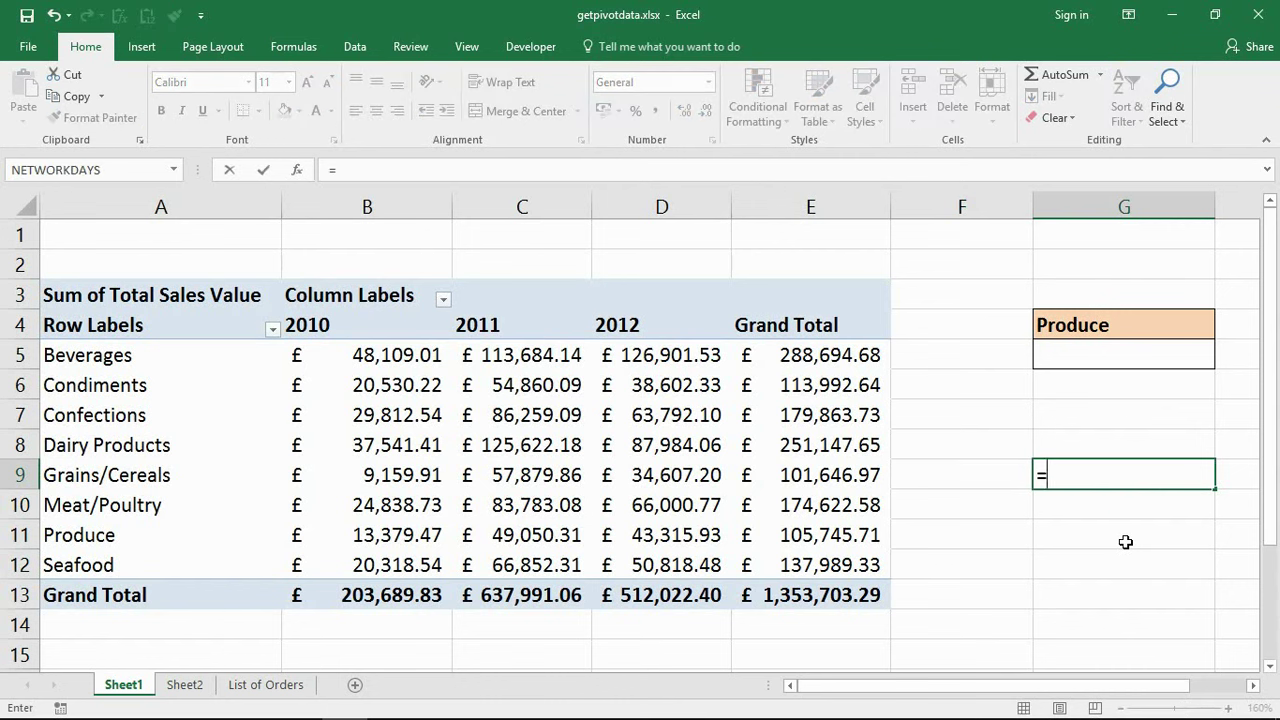
click(693, 477)
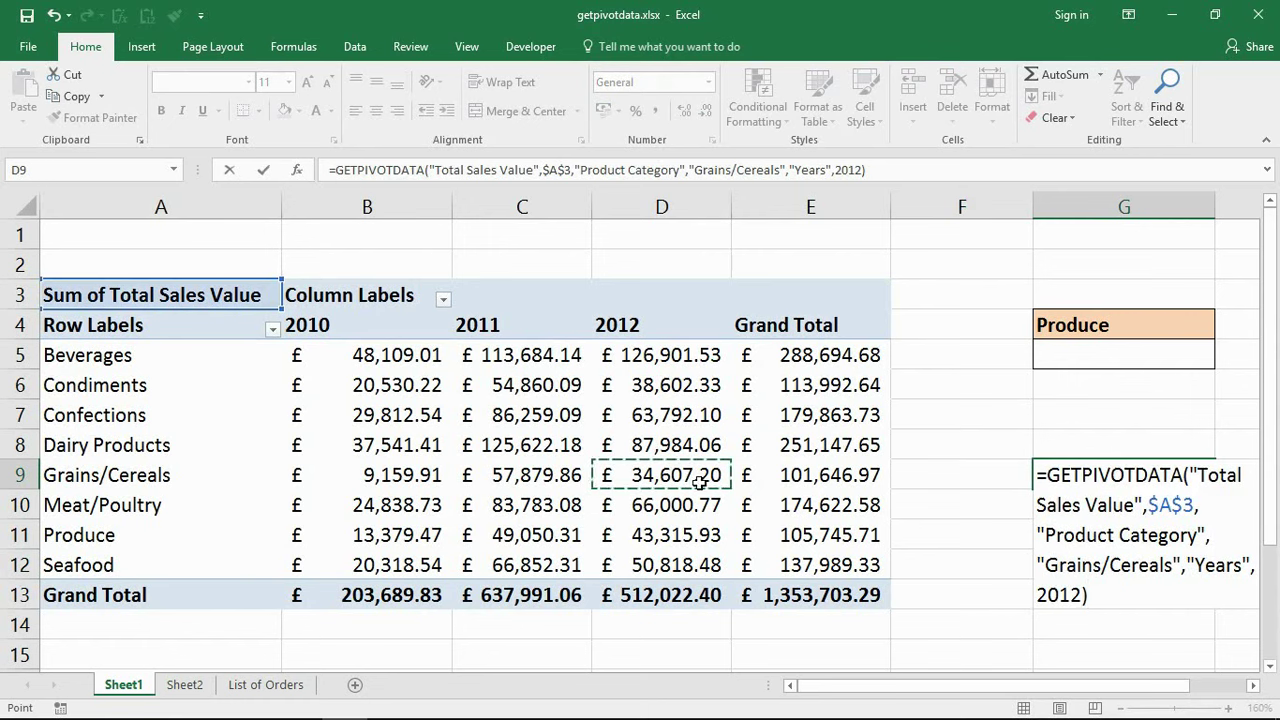
click(1253, 687)
click(1253, 687)
click(1253, 687)
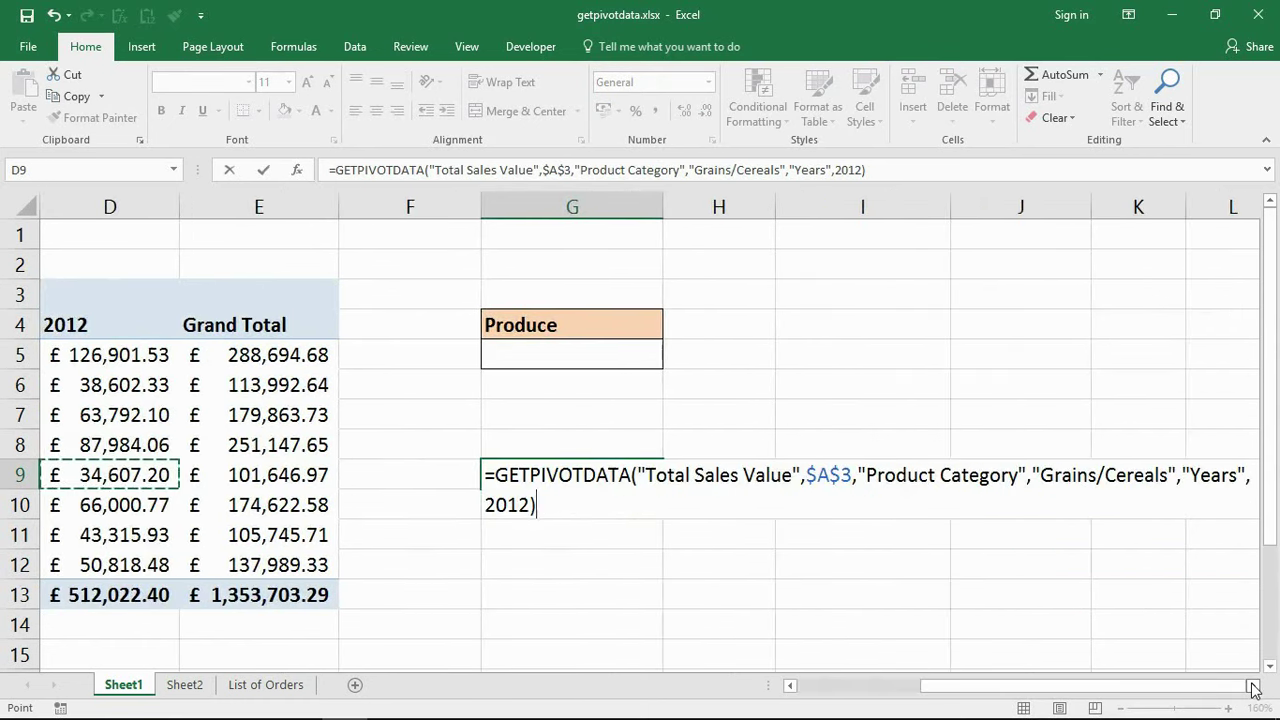
click(1253, 687)
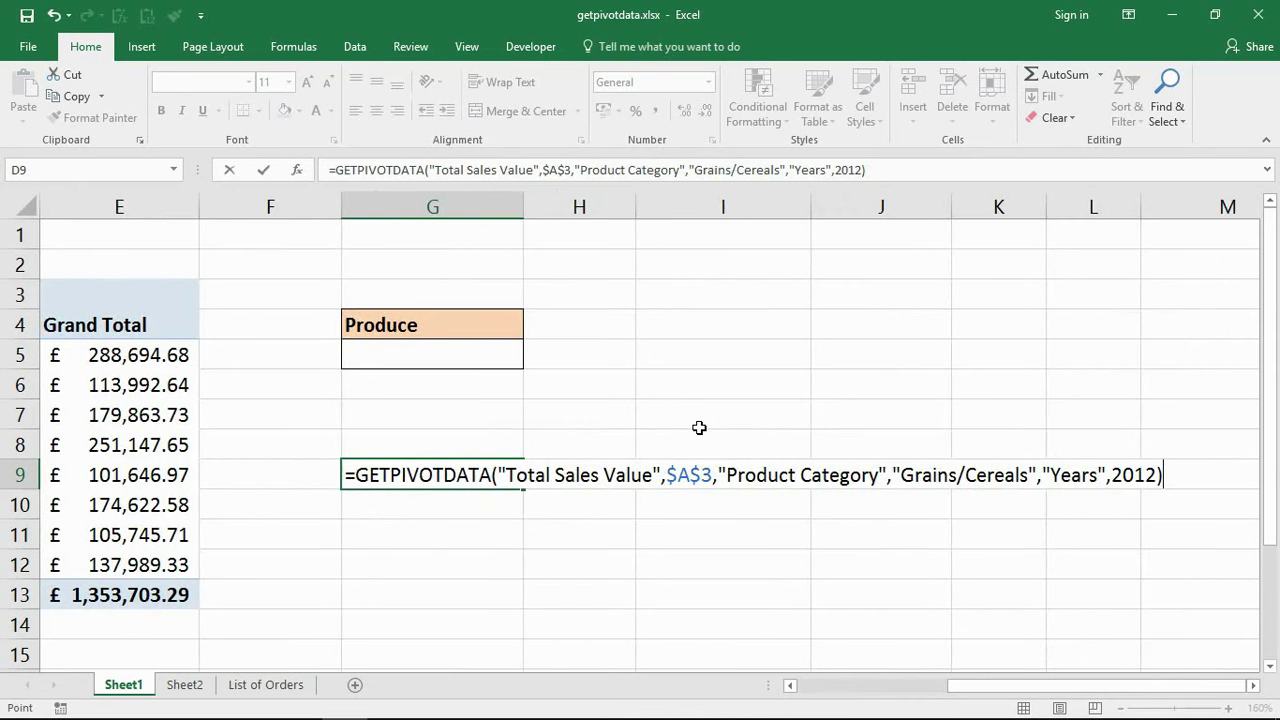
drag(498, 470, 664, 470)
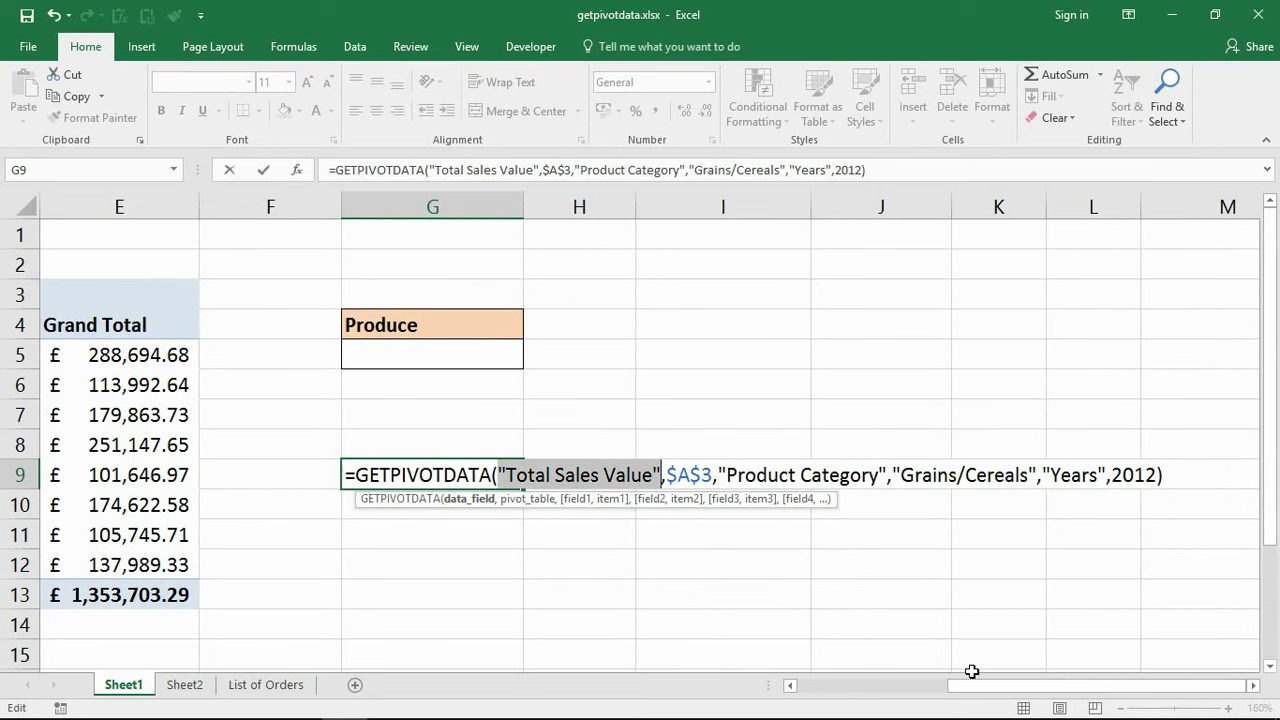
drag(990, 688, 834, 691)
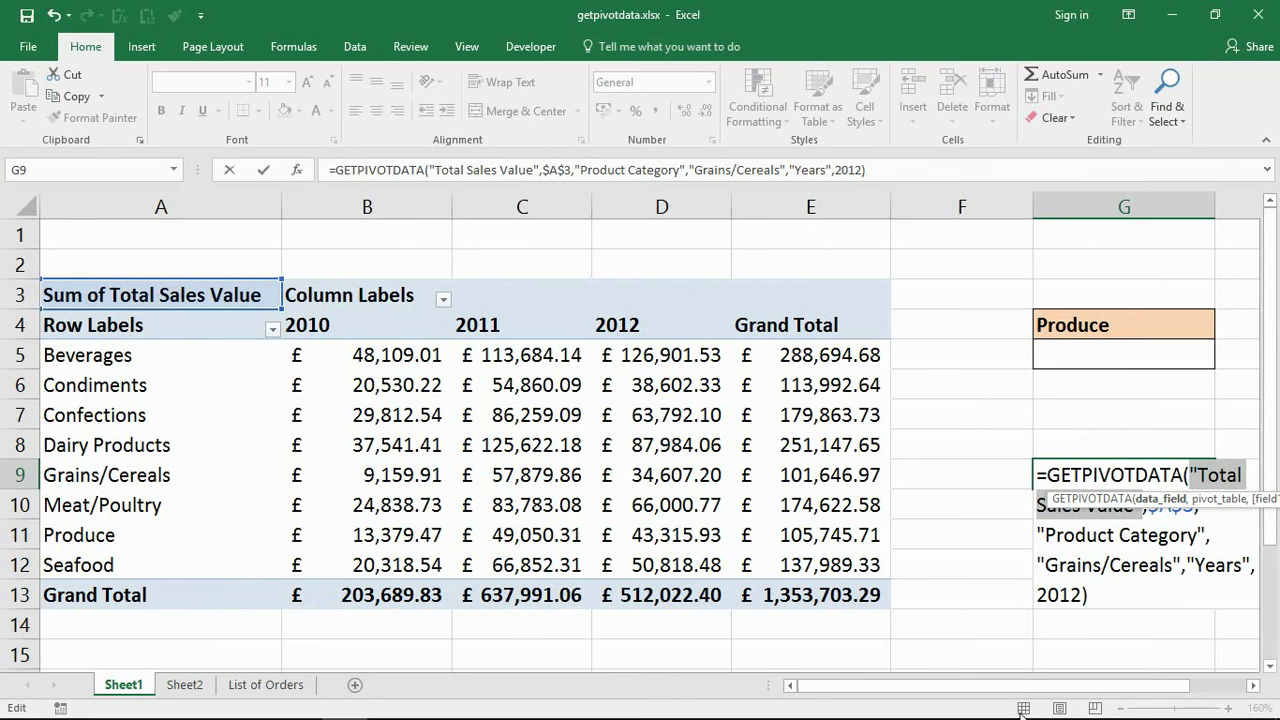
drag(1020, 690, 1078, 690)
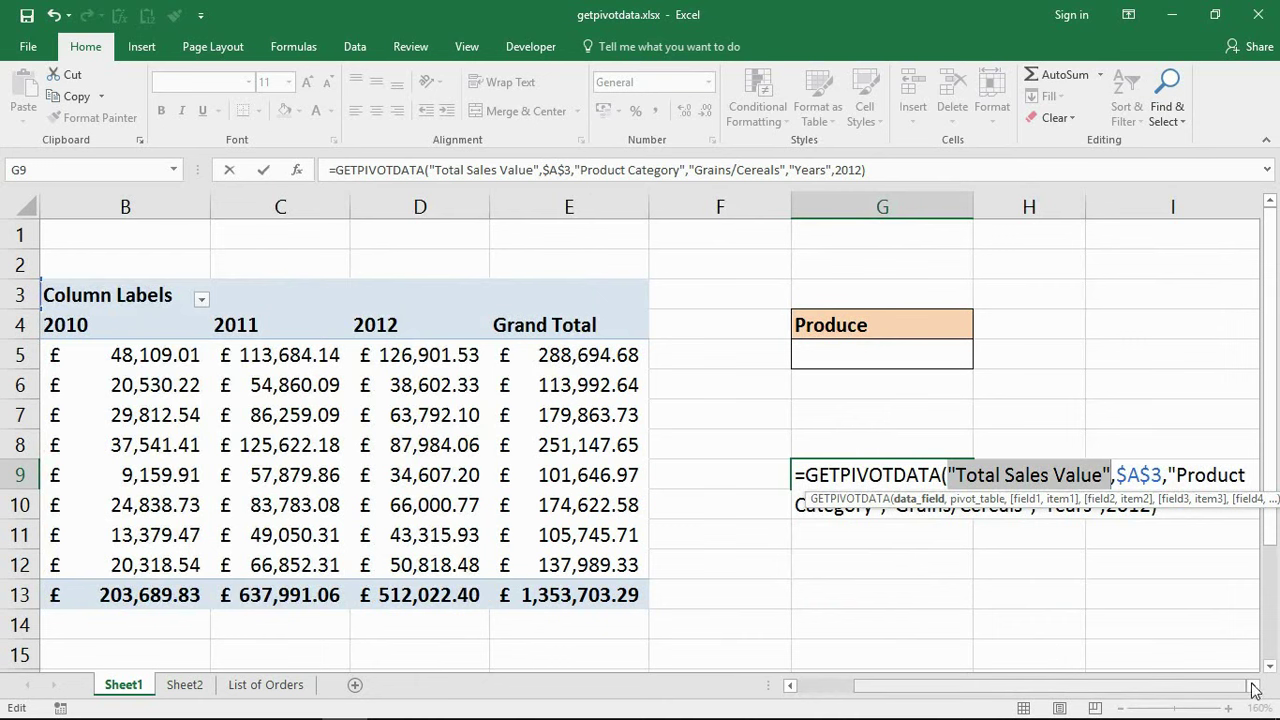
click(966, 498)
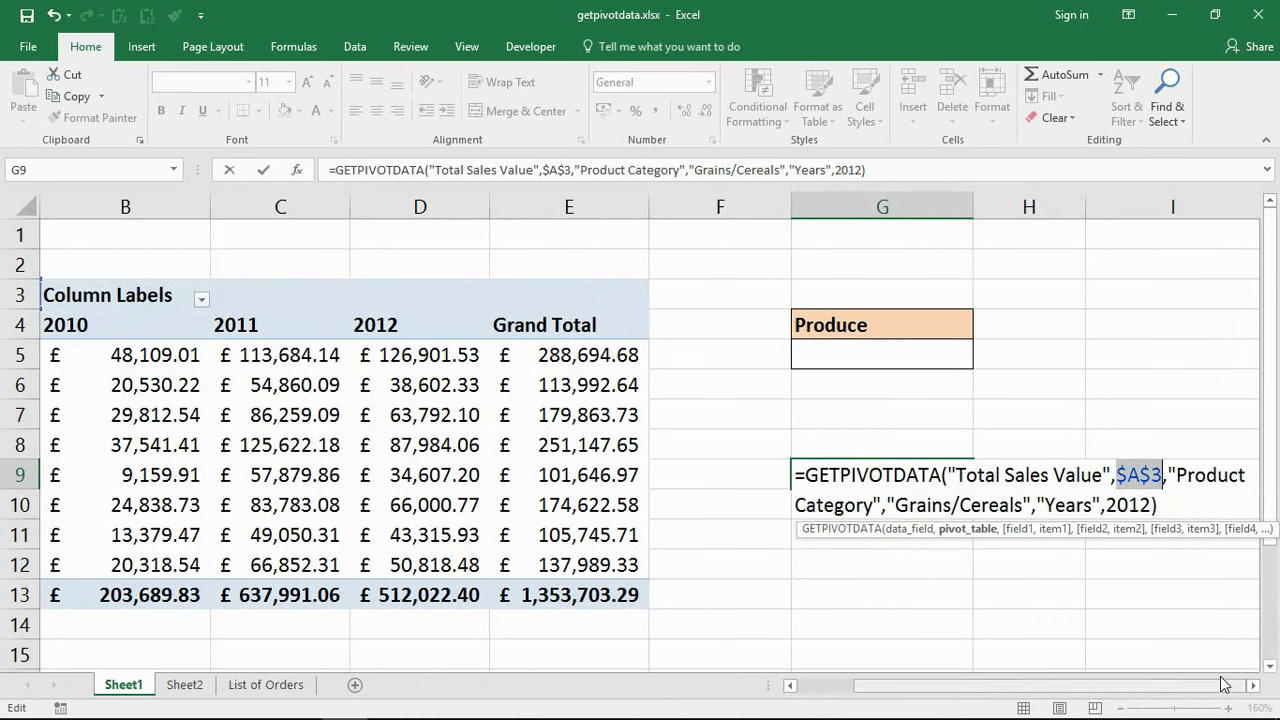
click(1253, 686)
click(1253, 686)
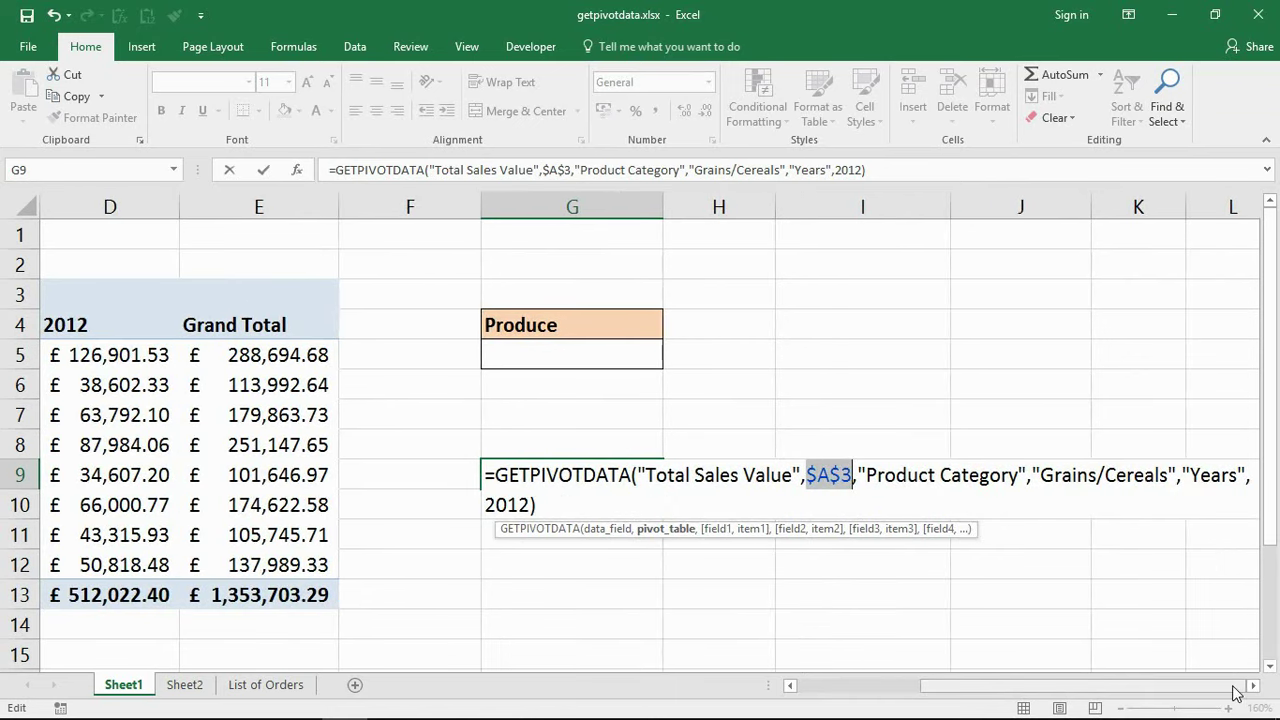
drag(1232, 690, 1088, 683)
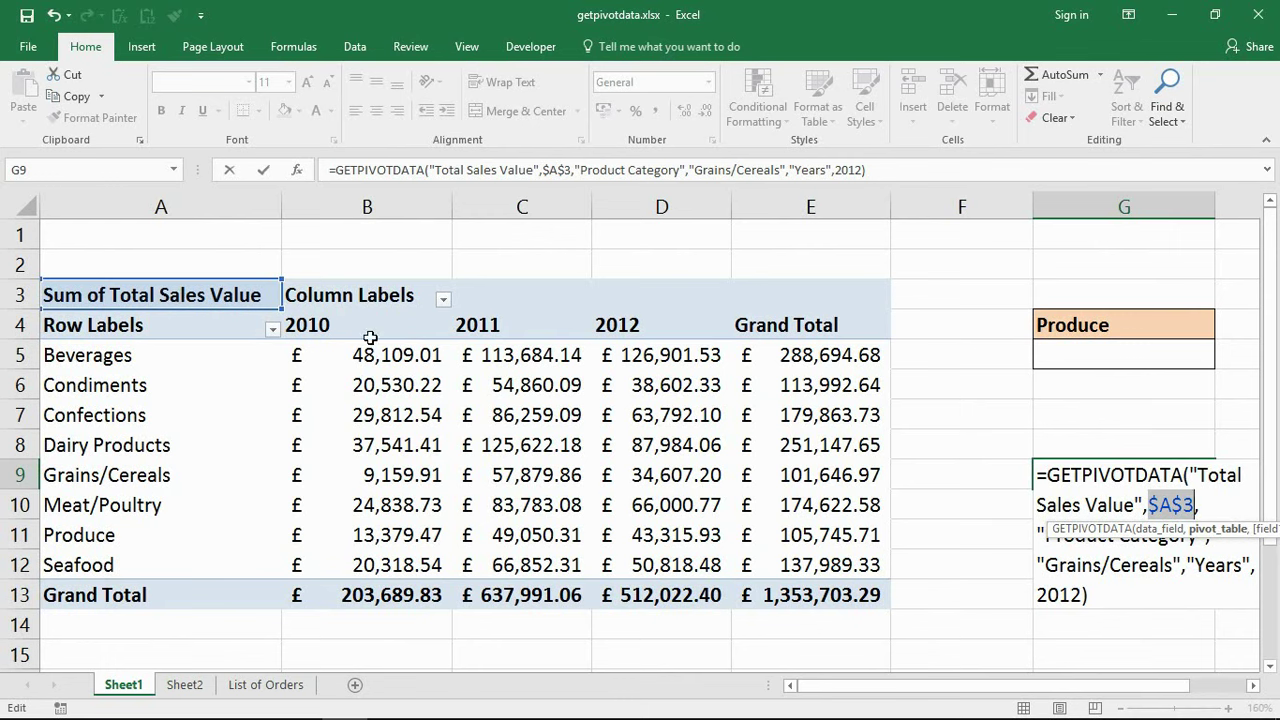
Step: Review the formula's Total Sales Value and Product Category arguments, then cancel the entry with Esc
click(1254, 686)
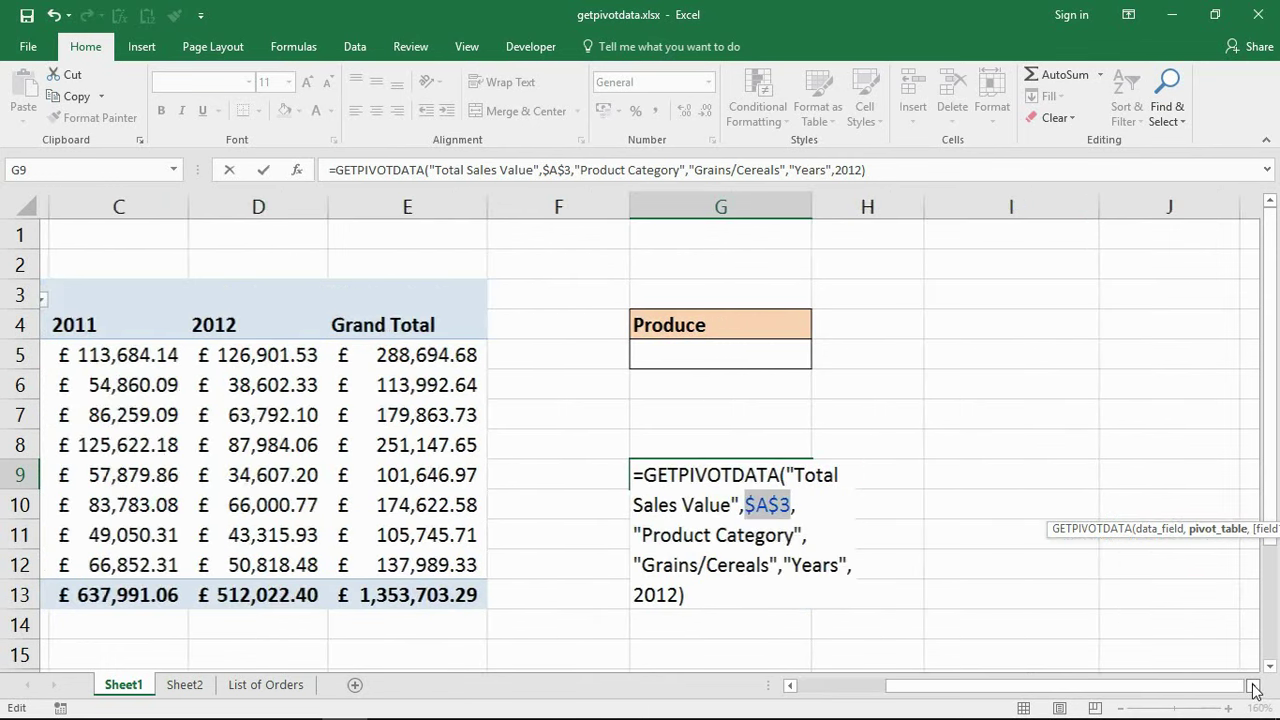
click(1254, 686)
click(1254, 686)
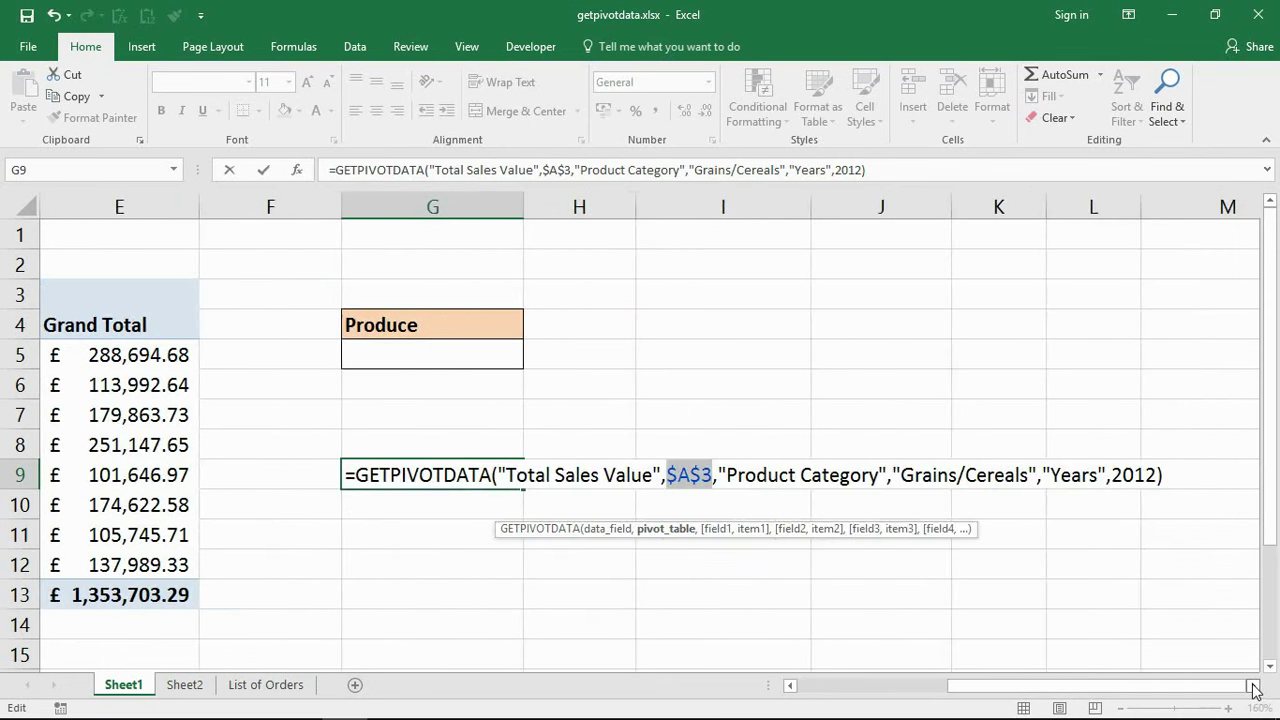
click(717, 475)
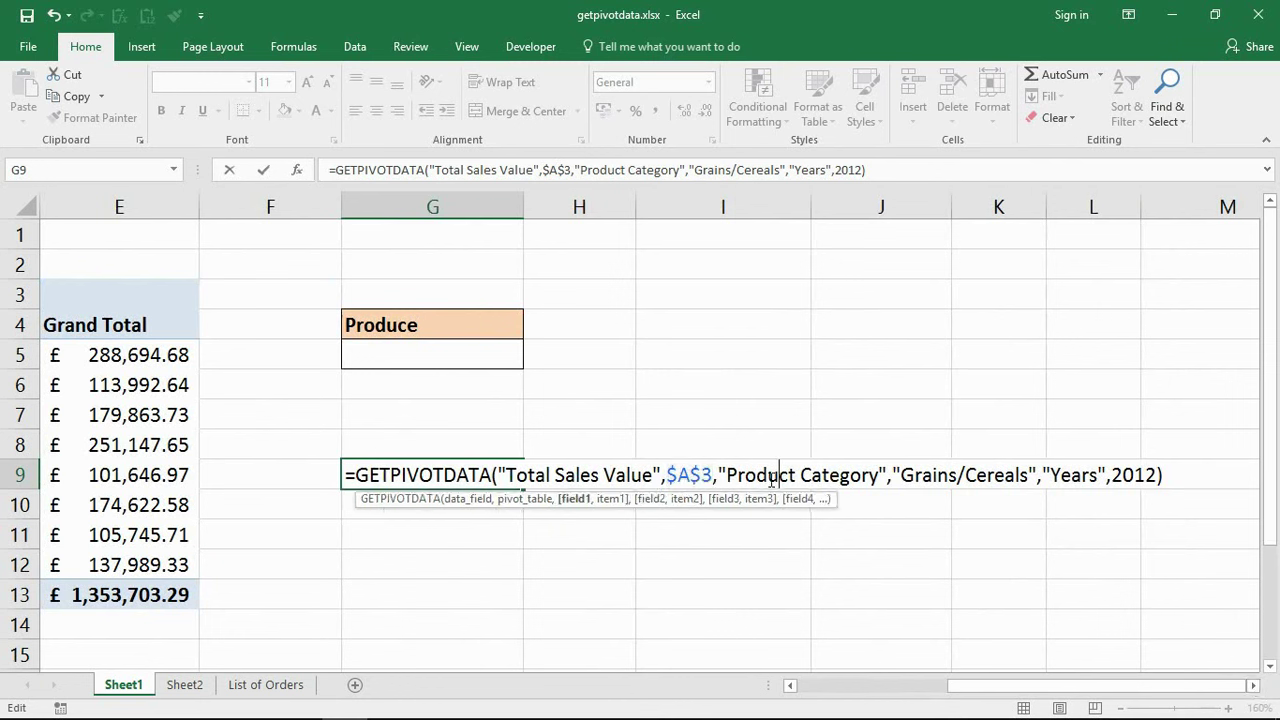
drag(726, 475, 1145, 477)
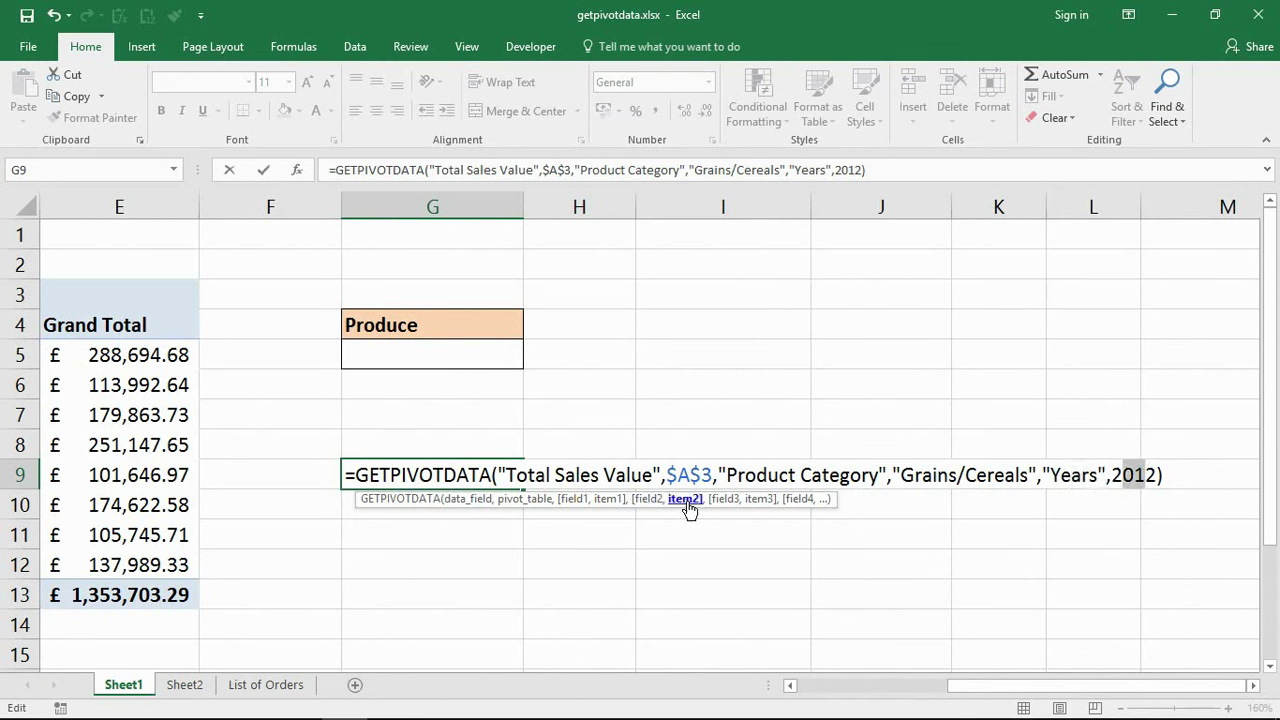
drag(727, 476, 1157, 476)
drag(508, 476, 678, 477)
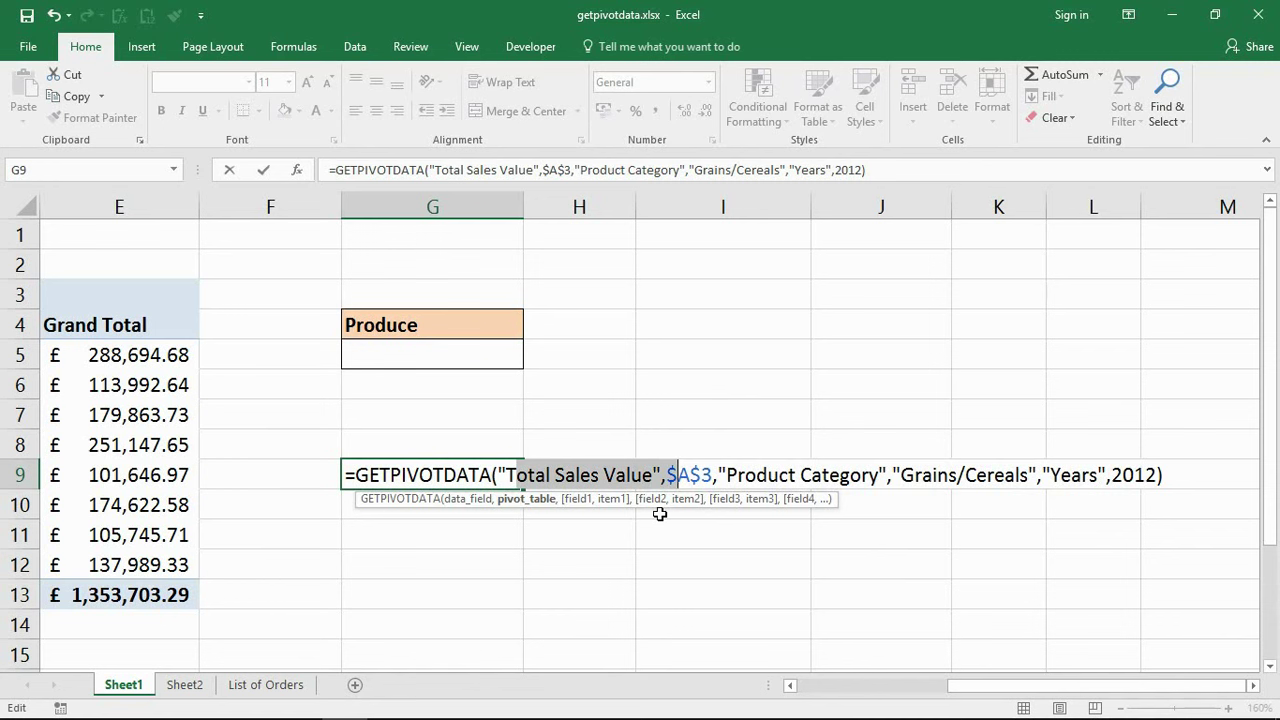
key(Escape)
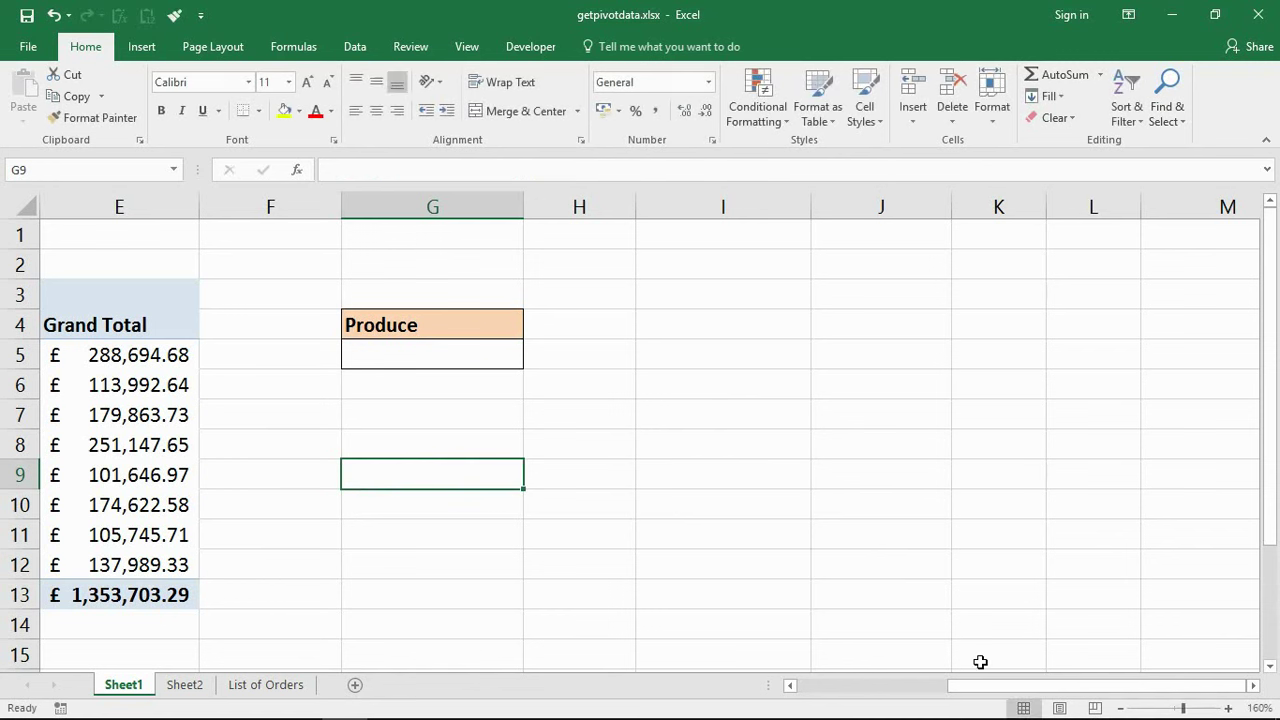
drag(1050, 685, 846, 692)
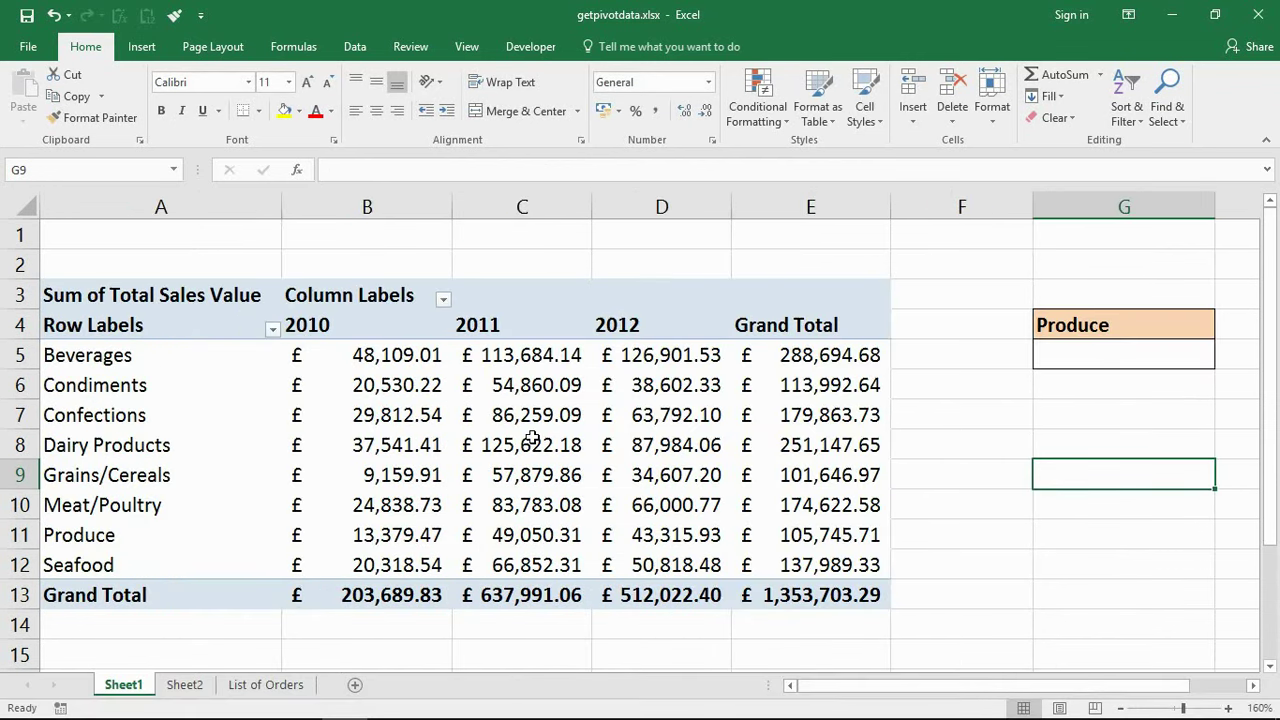
mouse_move(537, 438)
drag(184, 360, 192, 463)
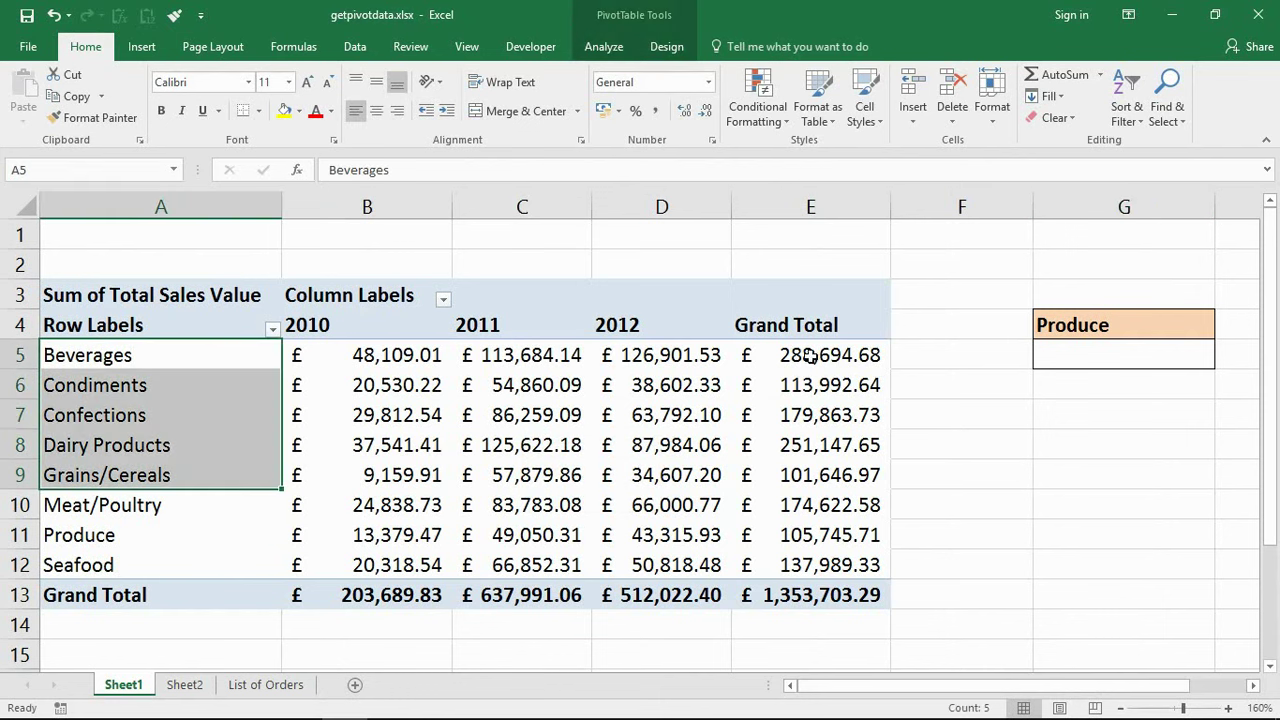
drag(816, 355, 858, 498)
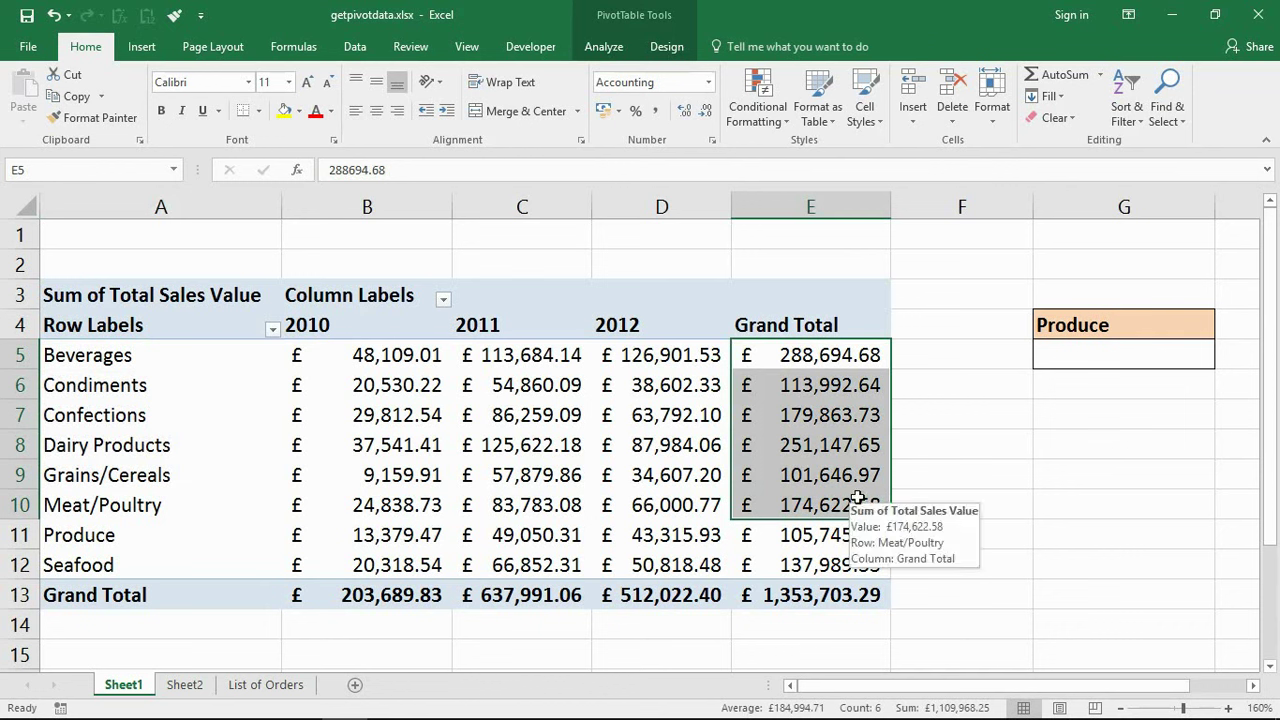
click(999, 402)
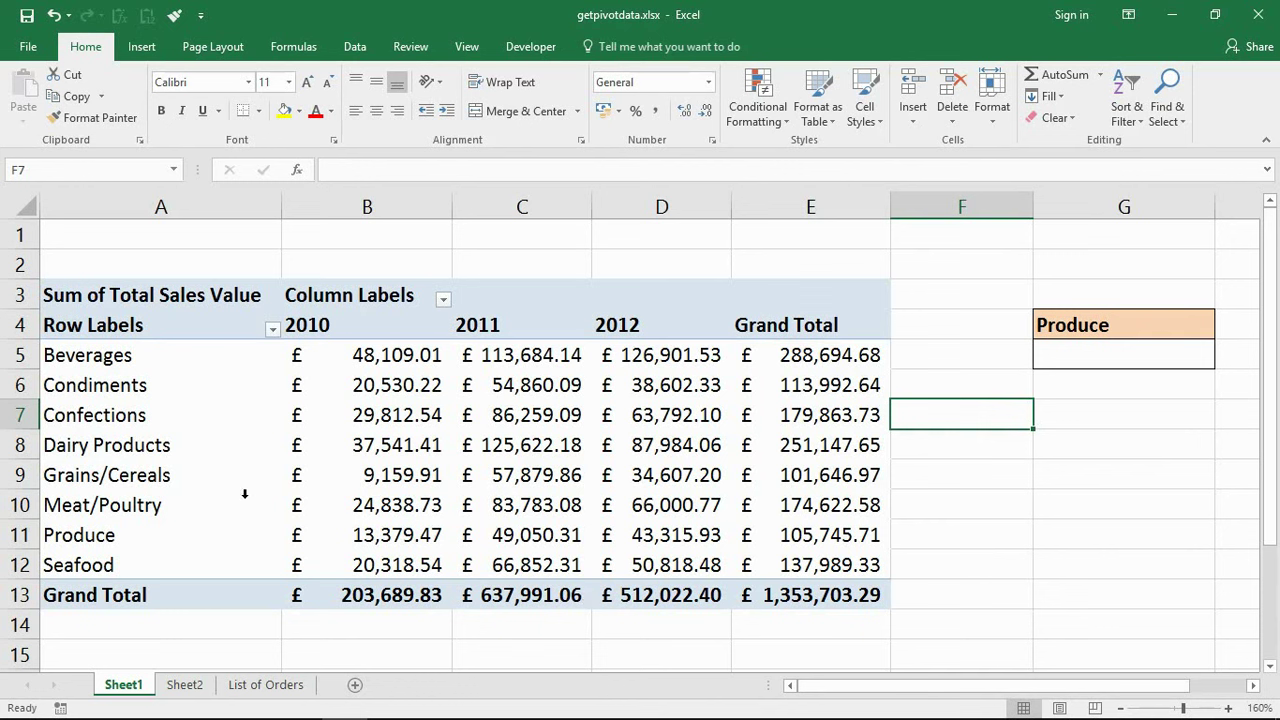
click(230, 481)
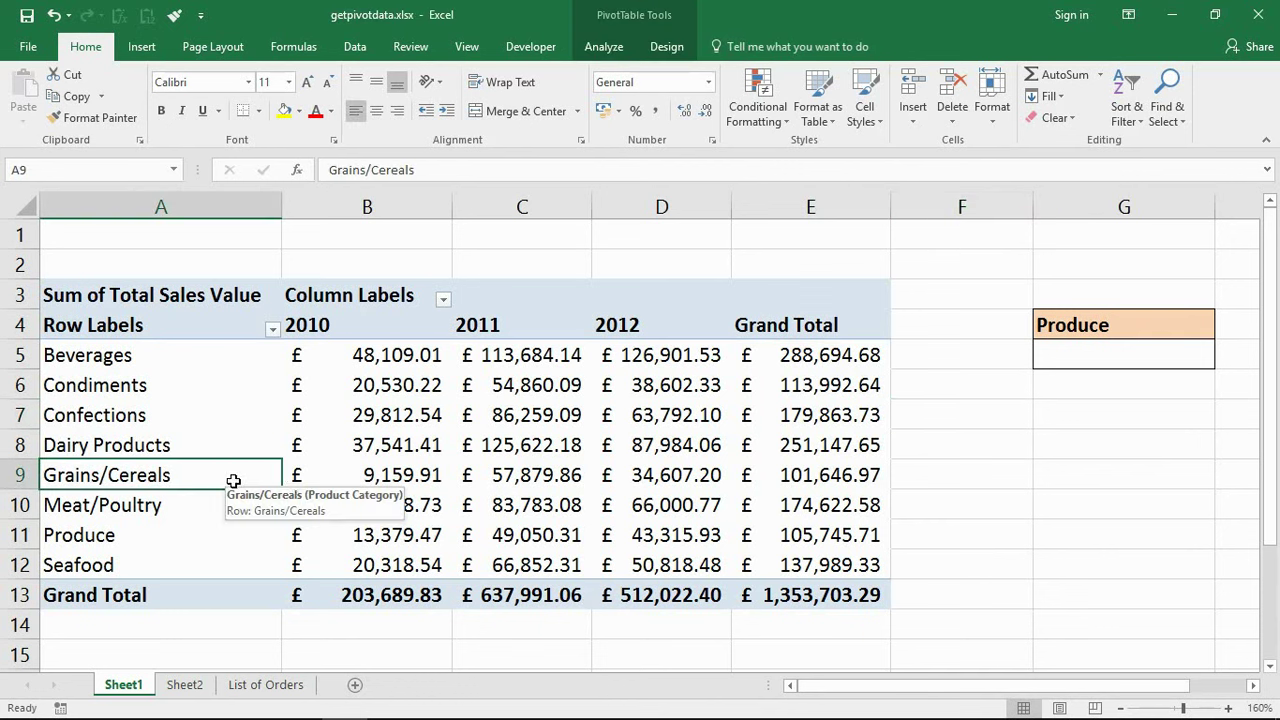
click(716, 330)
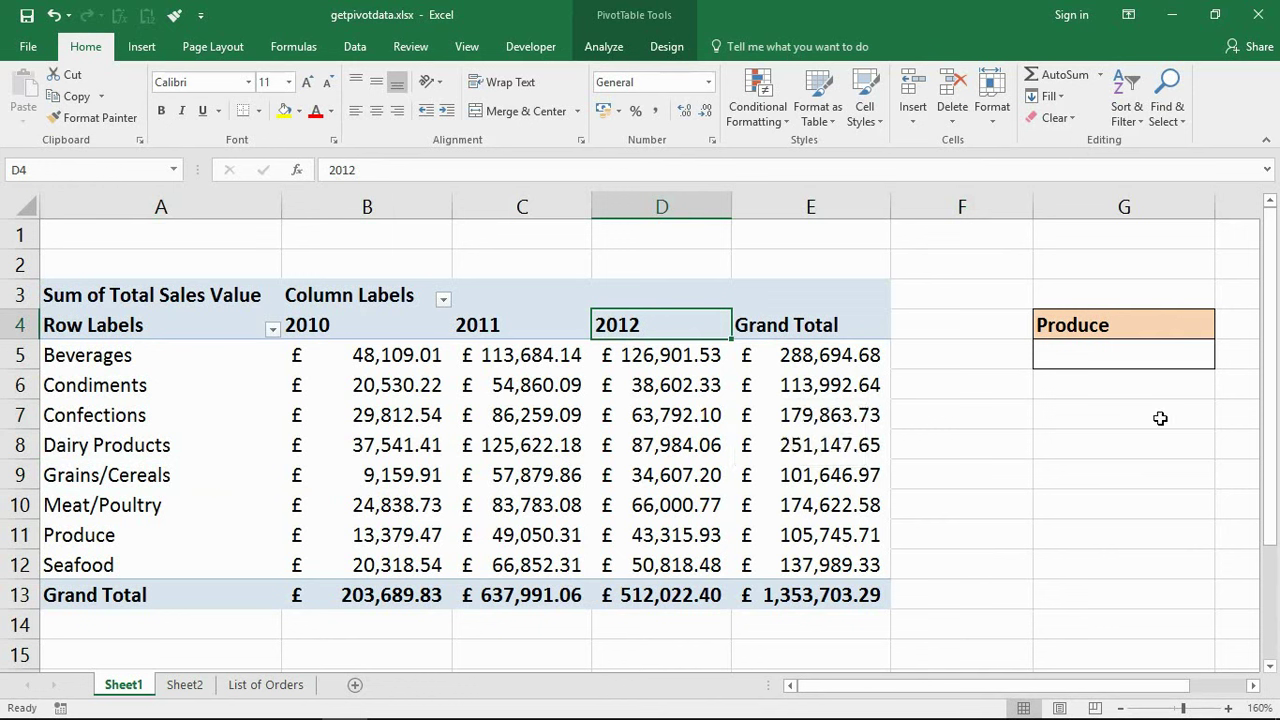
click(1155, 366)
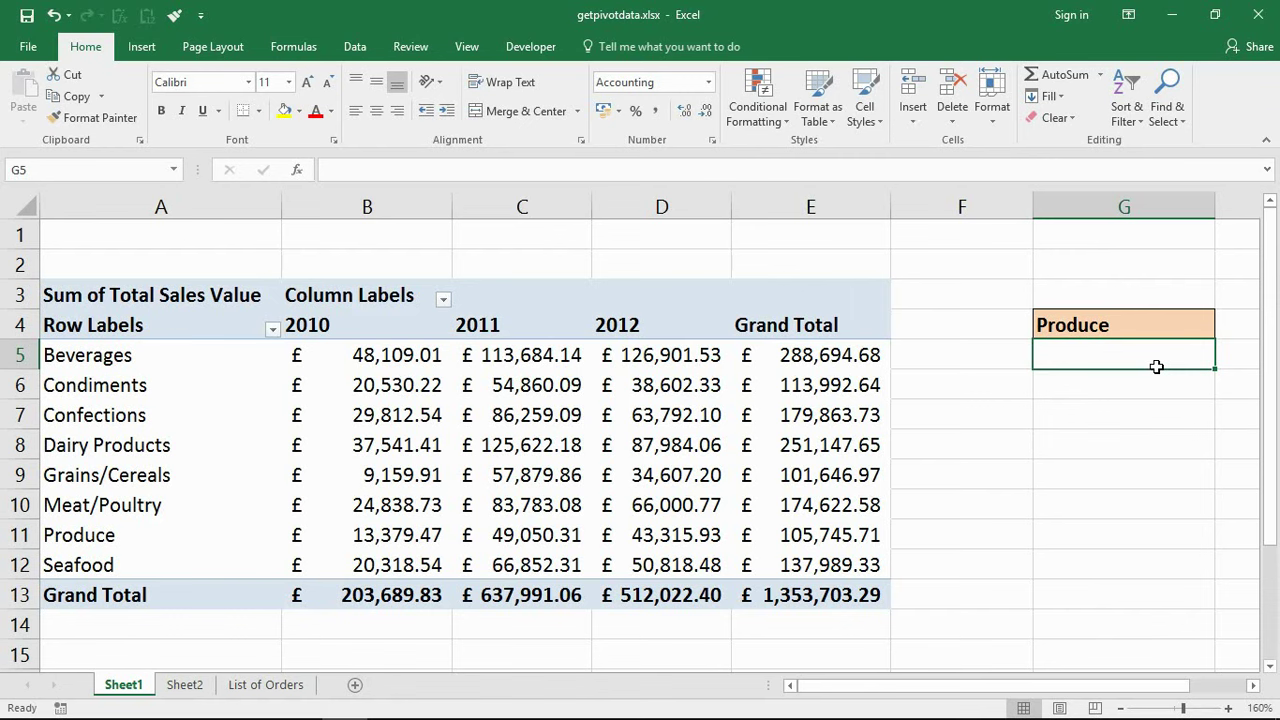
Step: Check G4's category list, keep it on Produce, and look over Grand Total values E5:E12
click(1253, 686)
click(1253, 686)
click(726, 331)
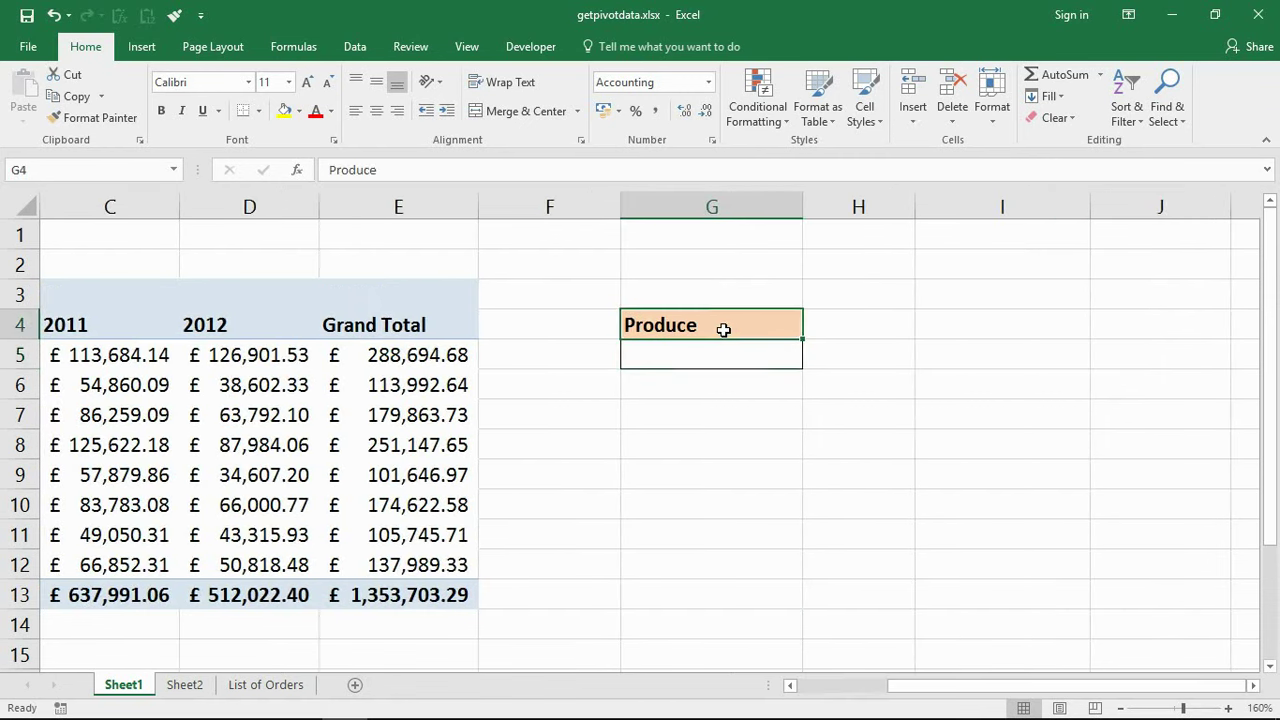
click(811, 329)
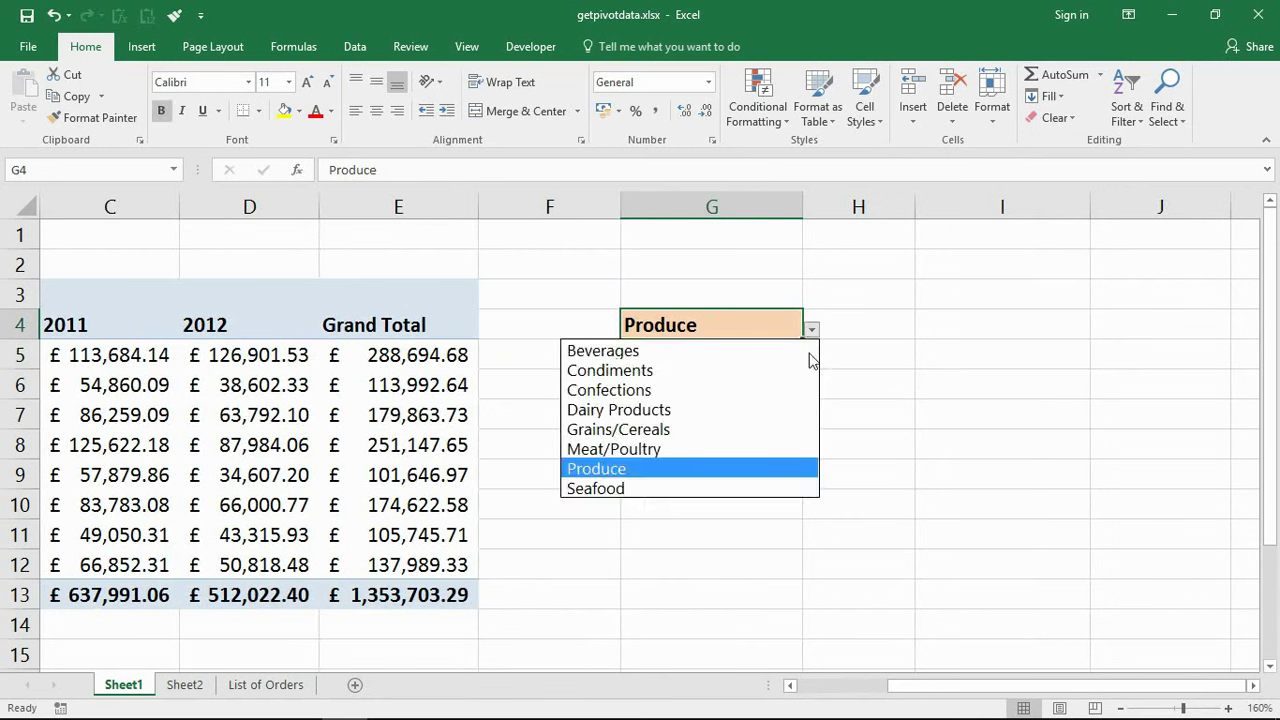
click(630, 469)
drag(900, 690, 830, 688)
drag(1095, 323, 1086, 489)
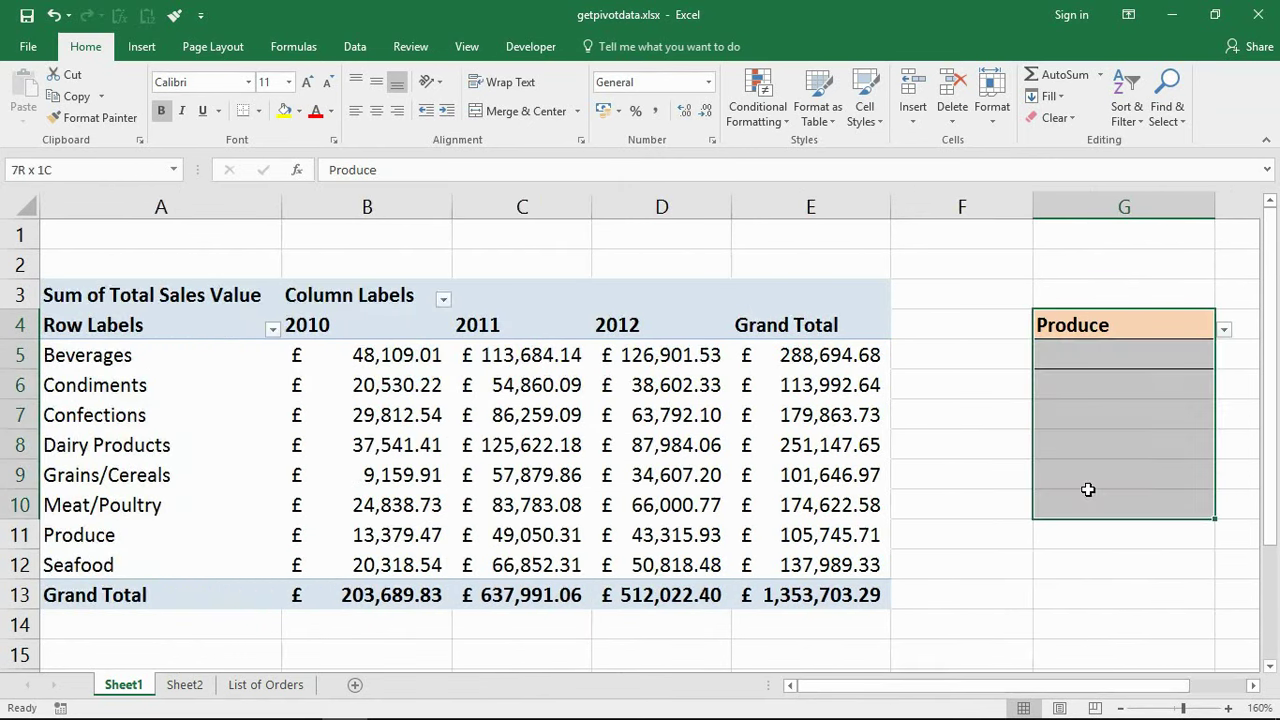
drag(1123, 292, 1127, 457)
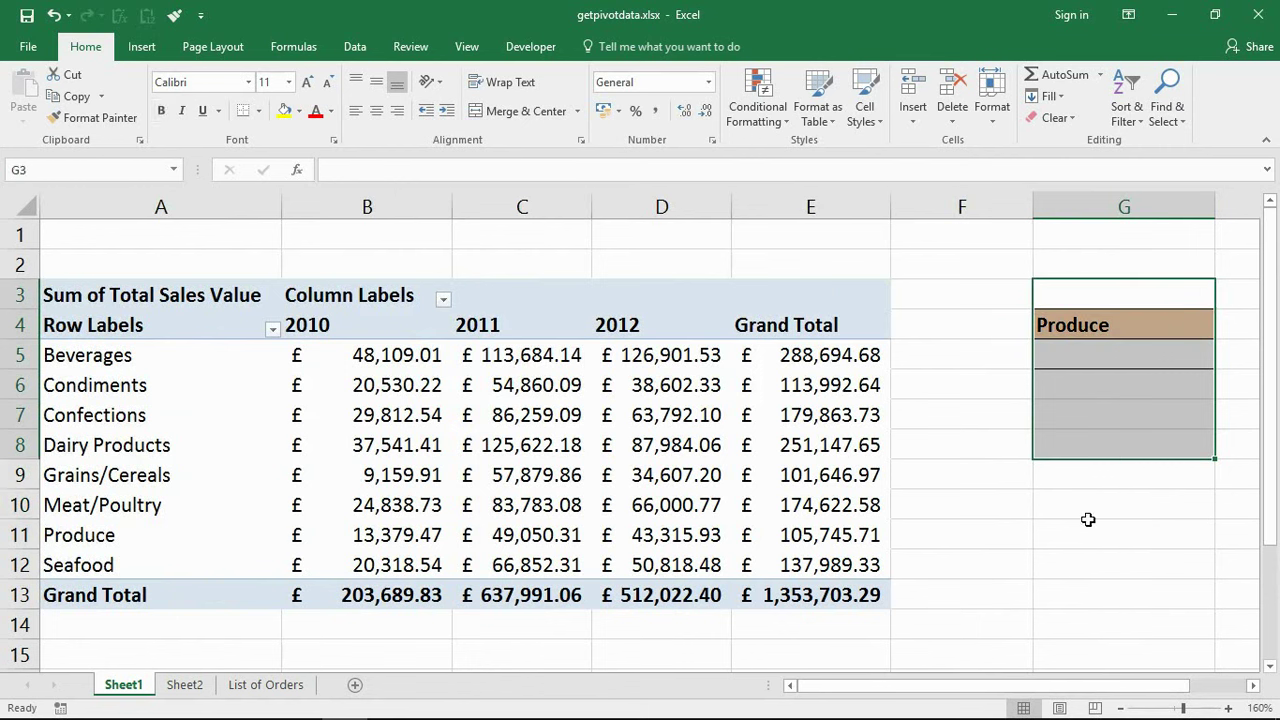
click(1089, 514)
click(1092, 328)
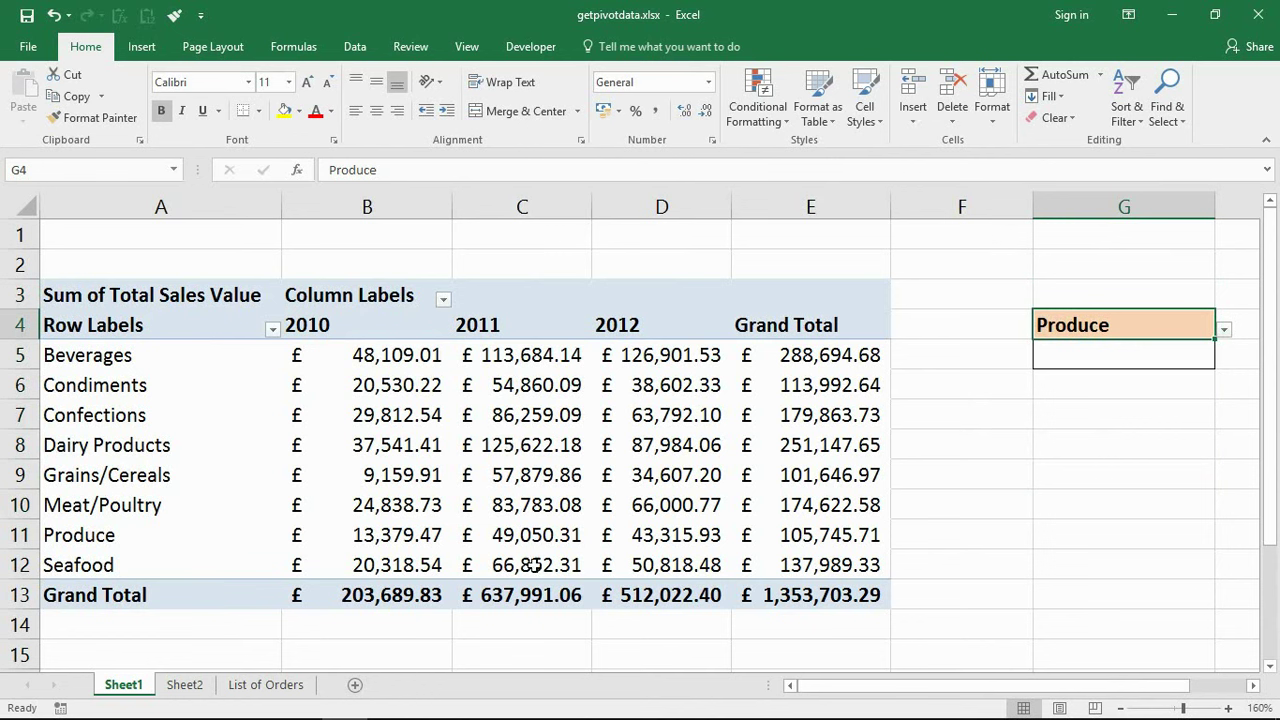
click(1224, 331)
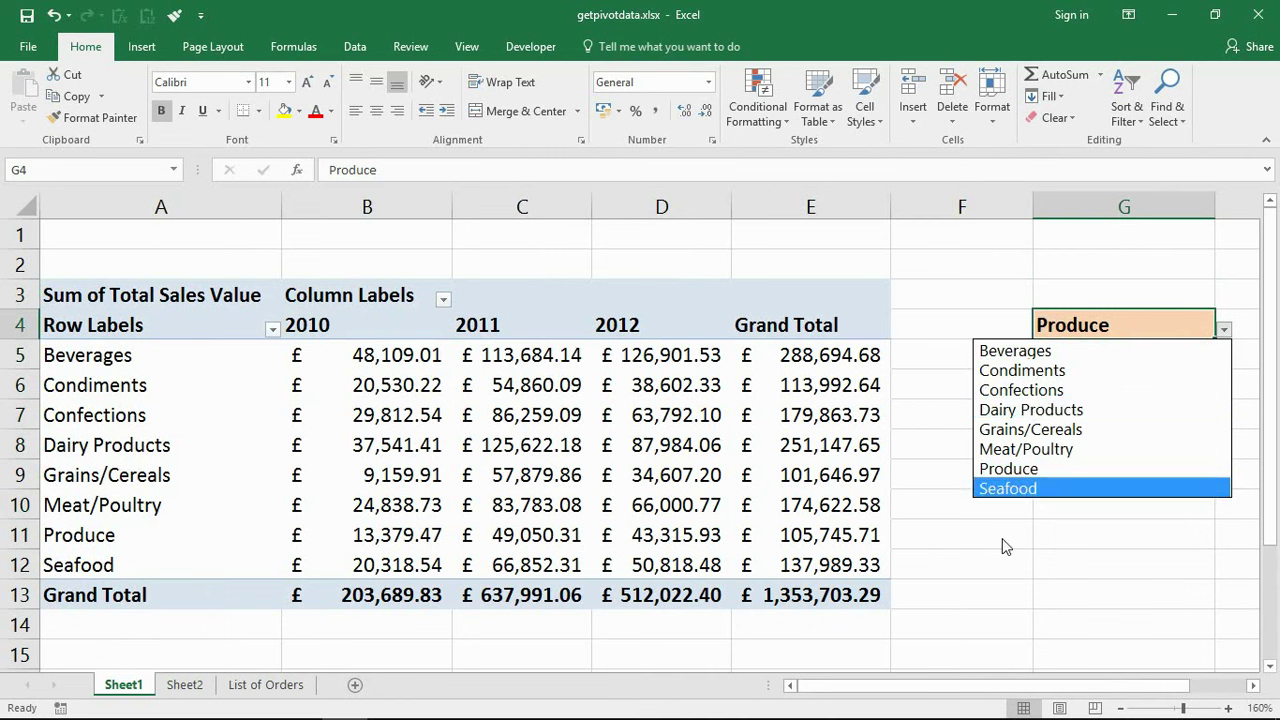
key(Escape)
drag(815, 355, 806, 556)
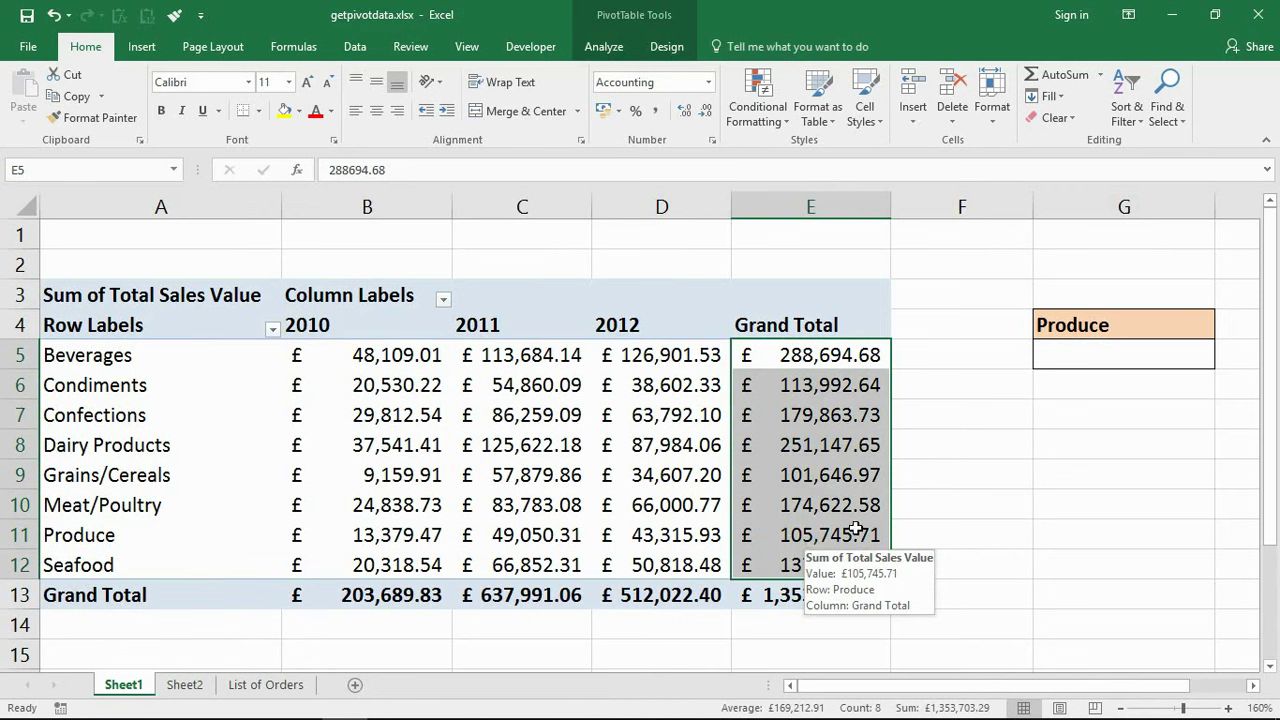
Step: Enter a GETPIVOTDATA formula in G5 that pulls Produce's grand total from E11, and review its arguments
click(1189, 354)
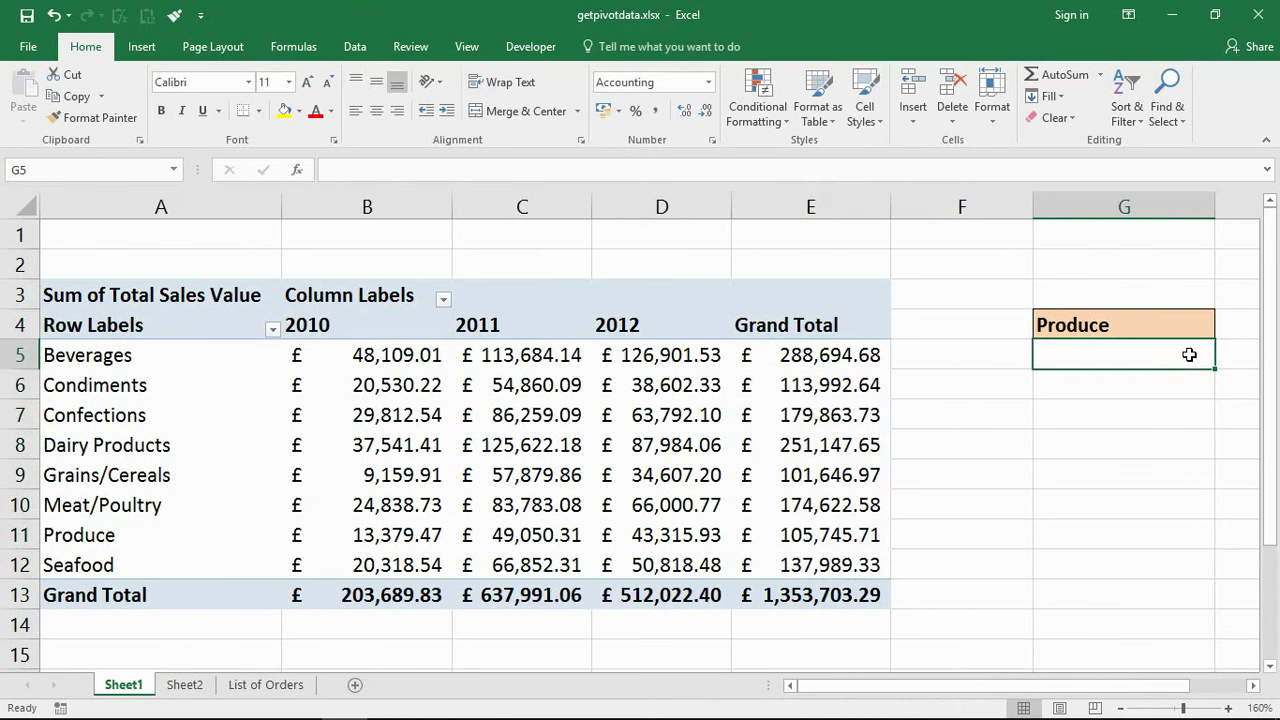
text(=)
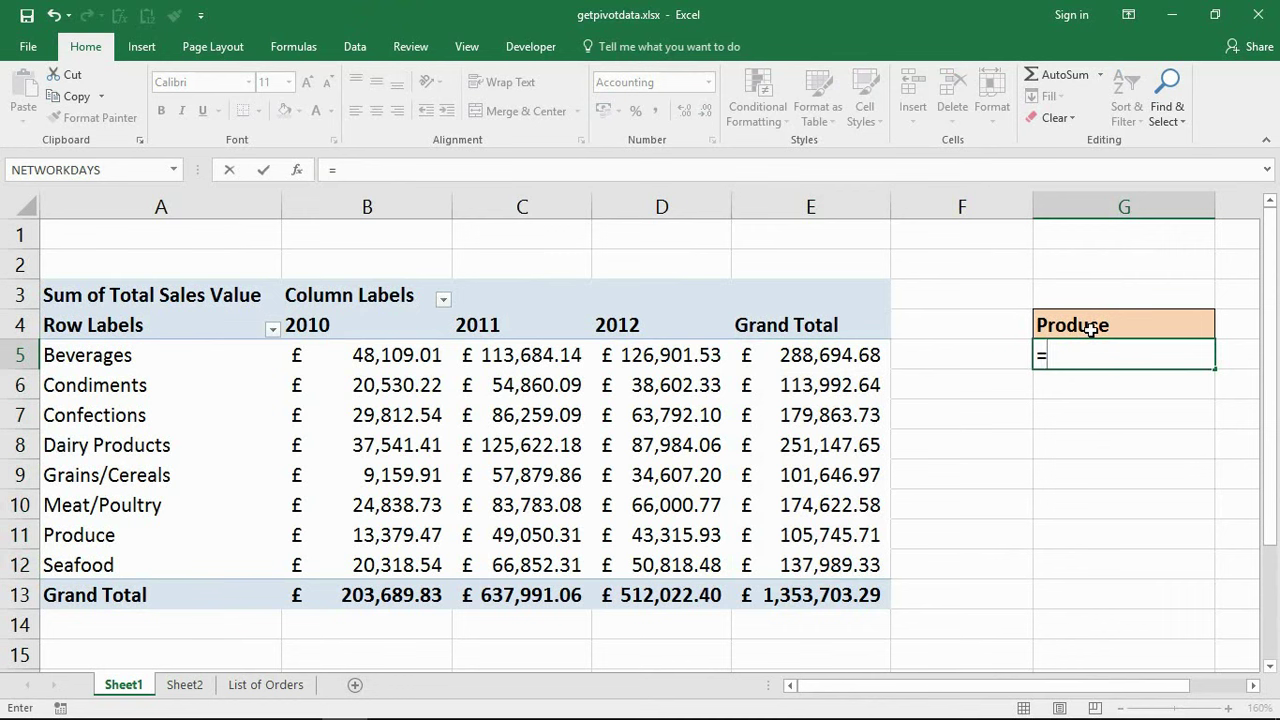
click(846, 534)
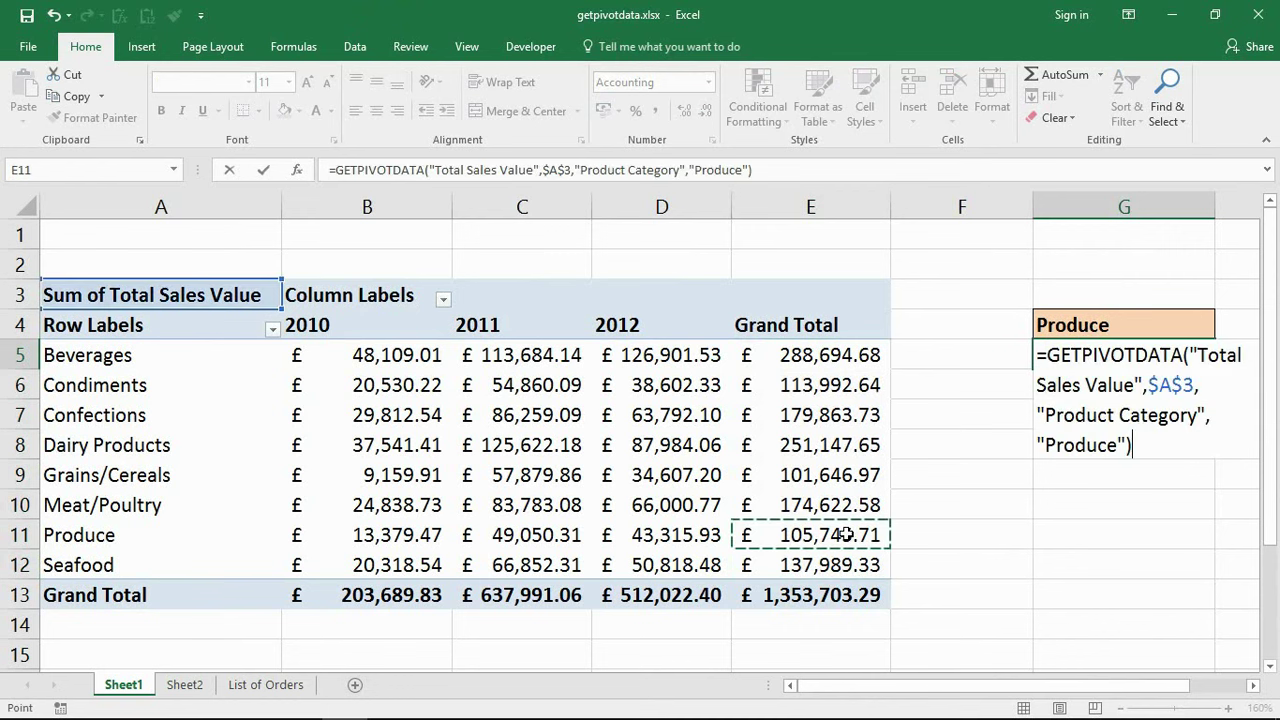
click(1253, 686)
click(1253, 686)
click(1253, 686)
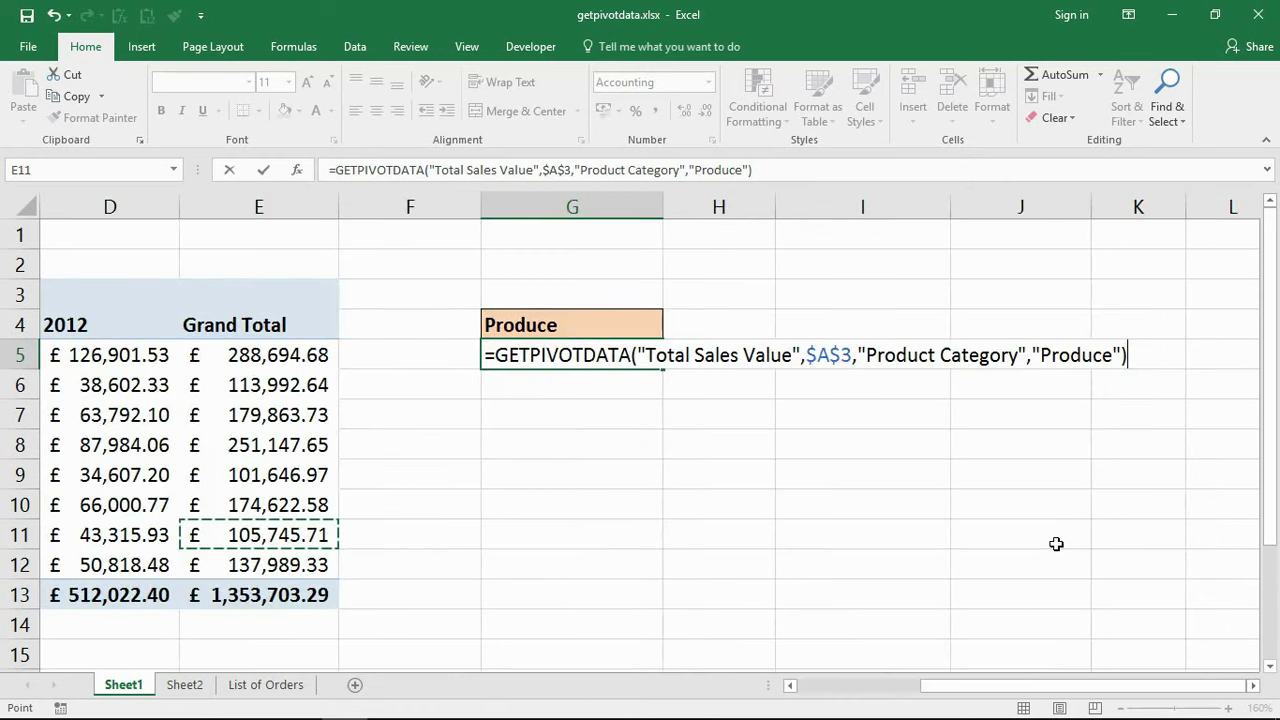
click(667, 356)
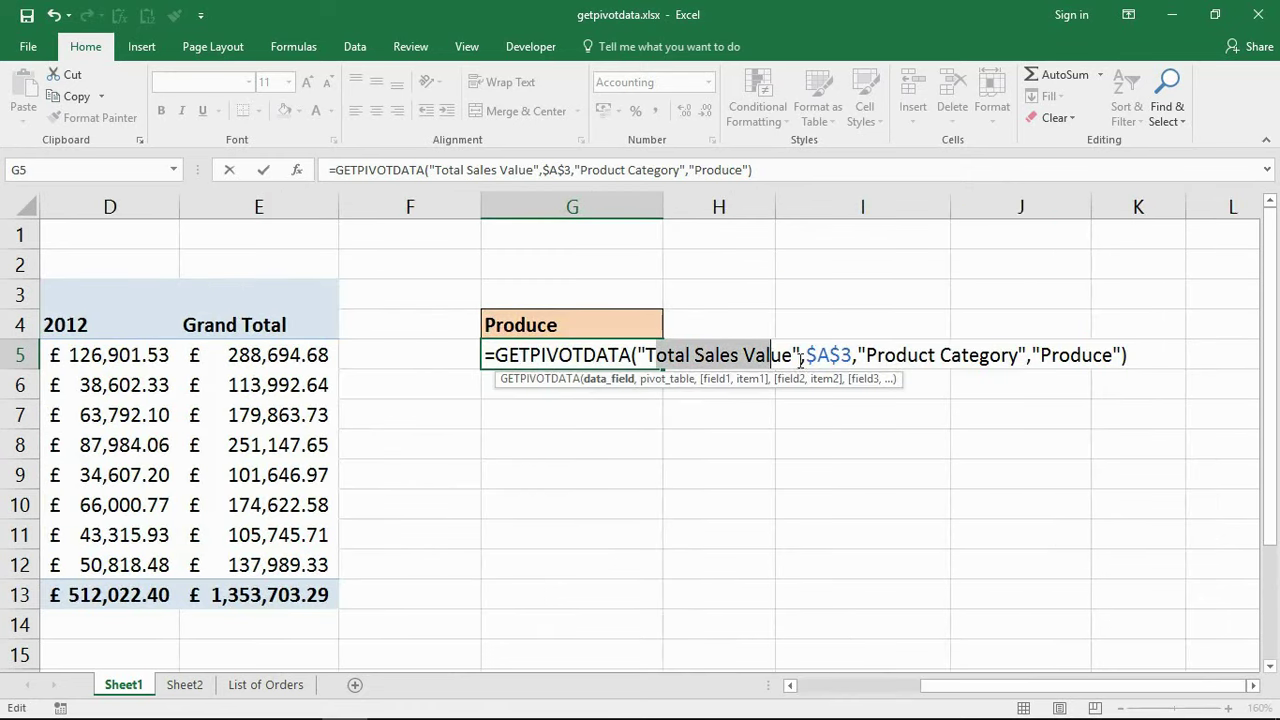
drag(806, 356, 967, 350)
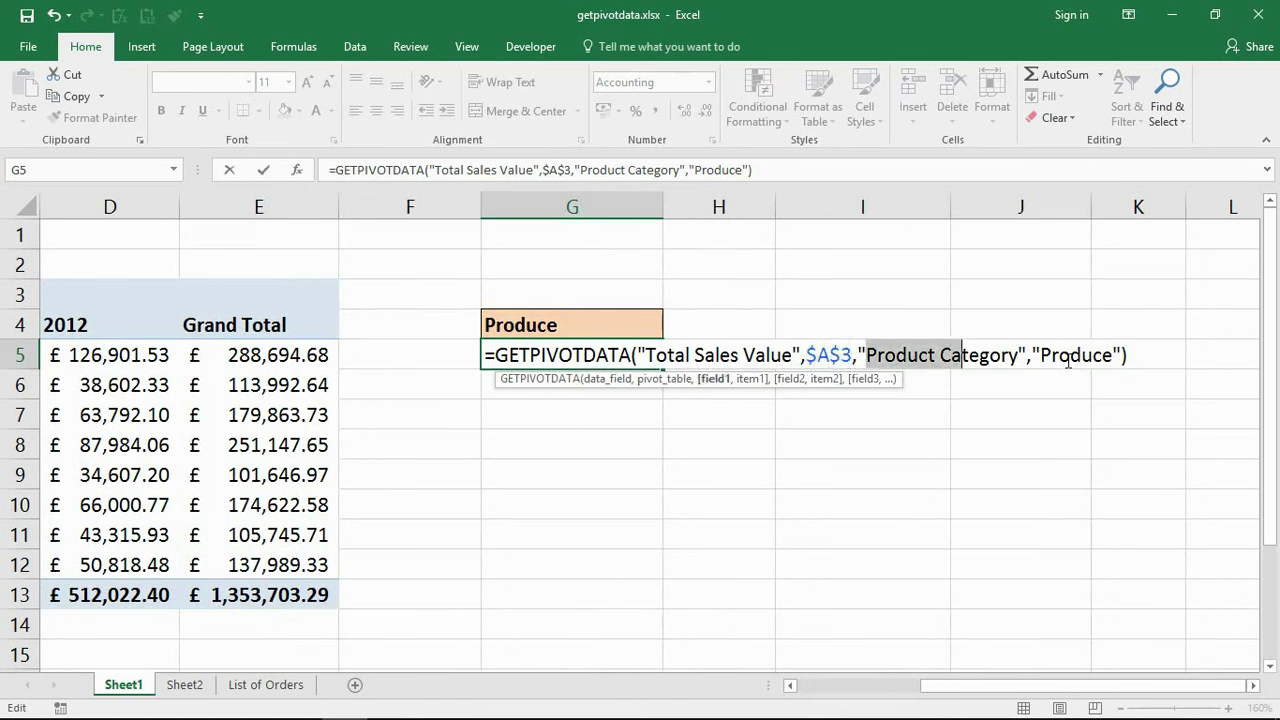
drag(1070, 356, 1079, 358)
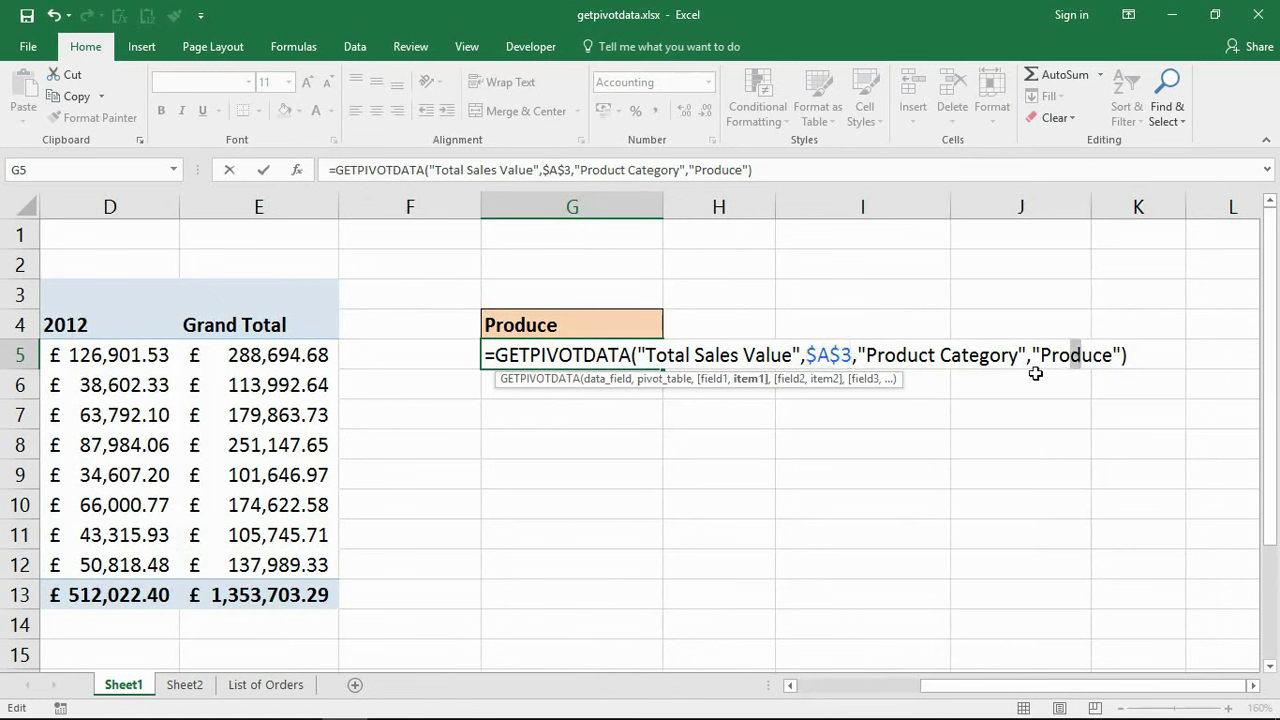
Step: Commit G5's GETPIVOTDATA formula and reopen it to check it against E11
key(Return)
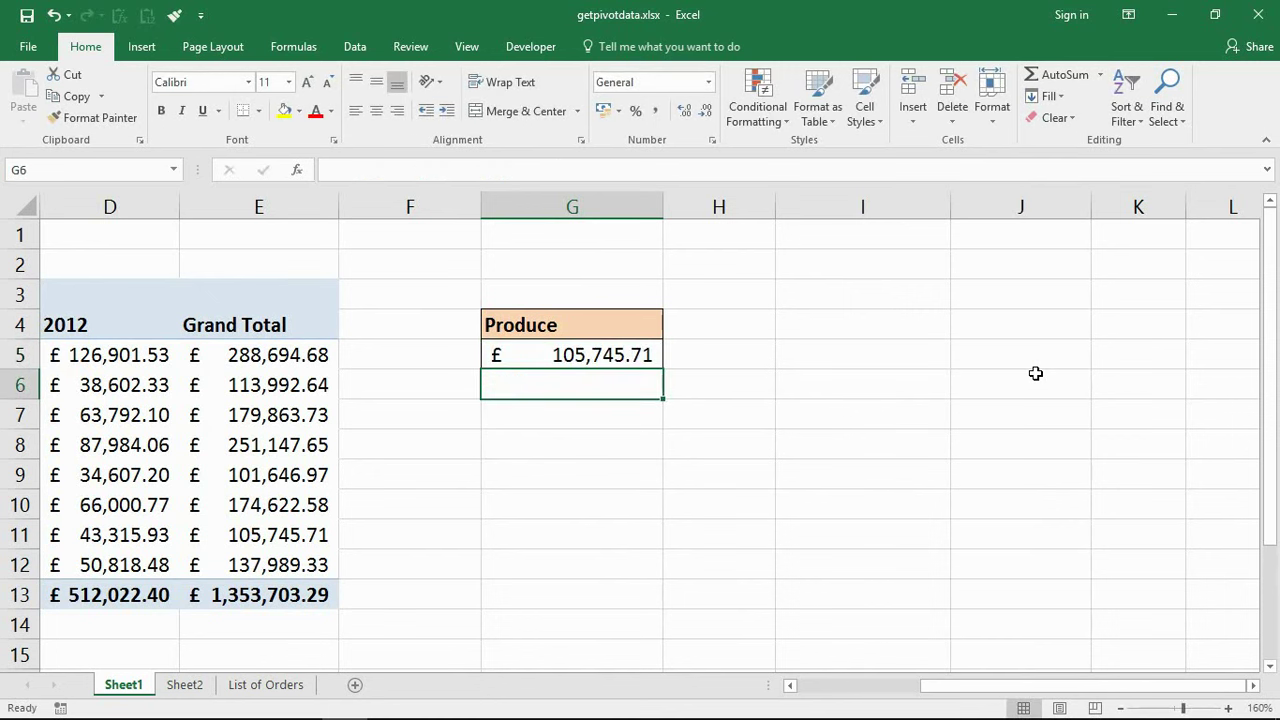
drag(982, 688, 843, 547)
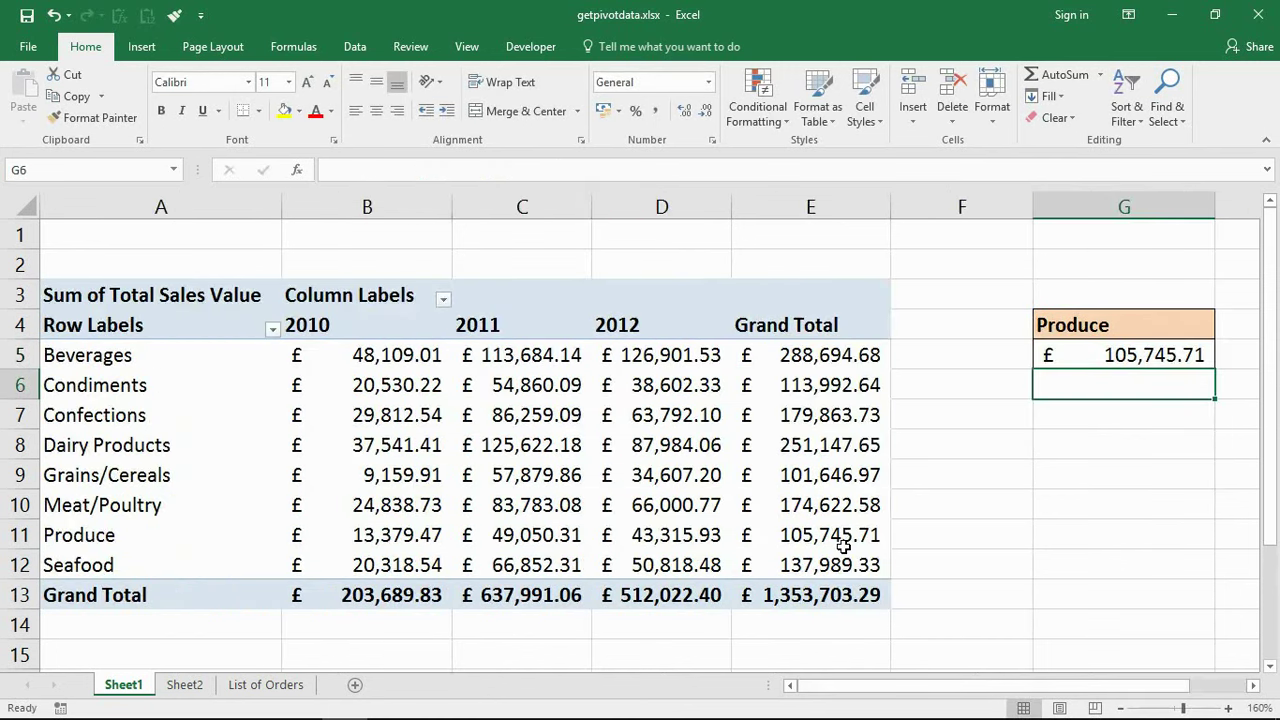
click(818, 538)
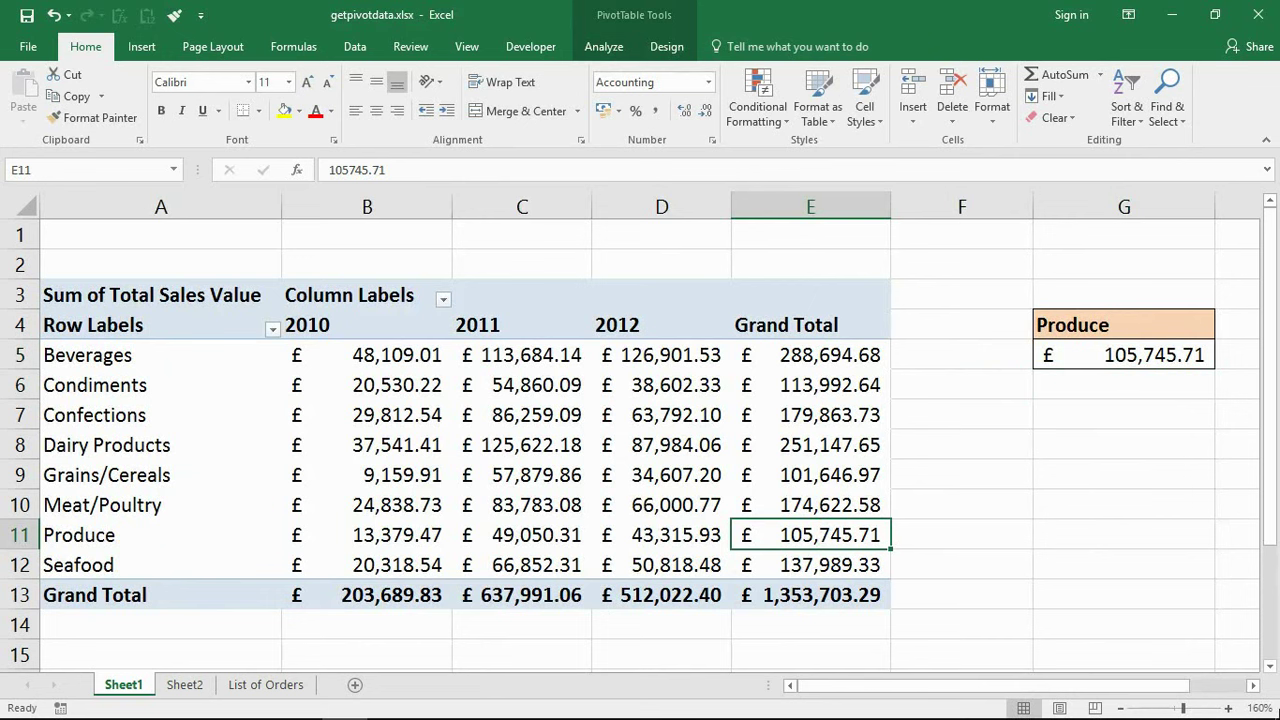
mouse_move(1255, 712)
click(1256, 686)
click(594, 352)
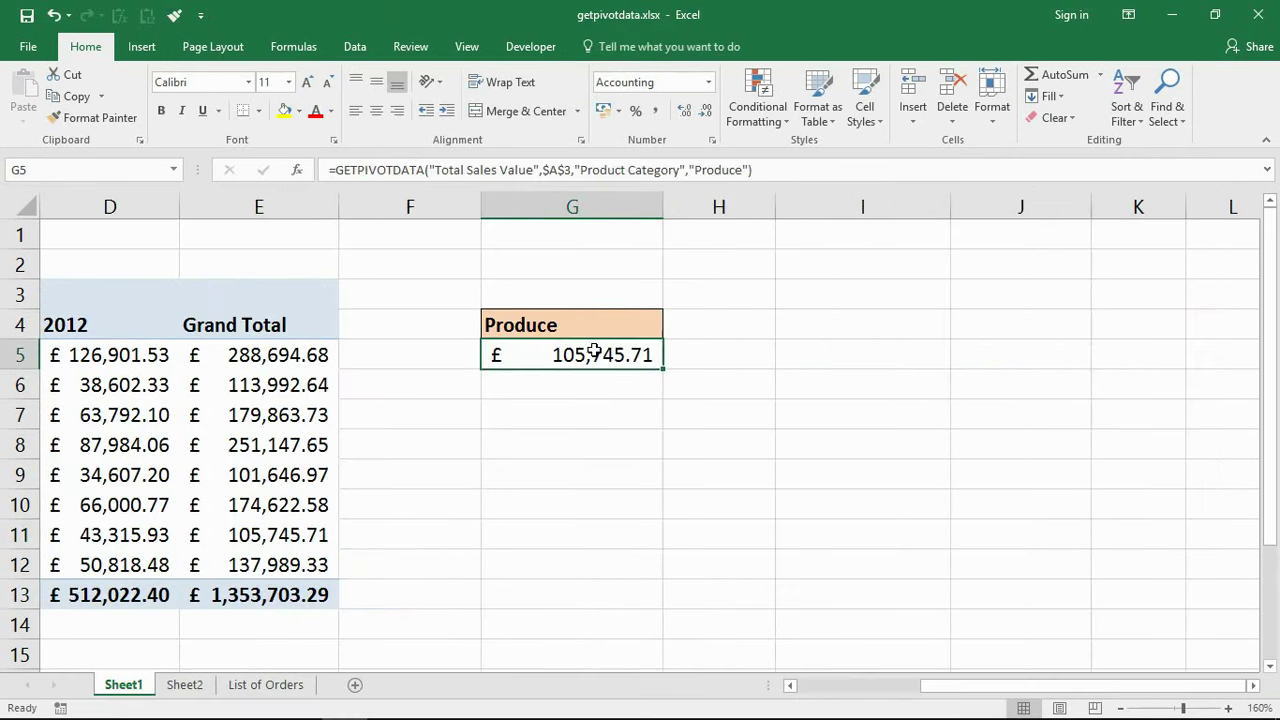
double_click(594, 352)
drag(495, 350, 633, 354)
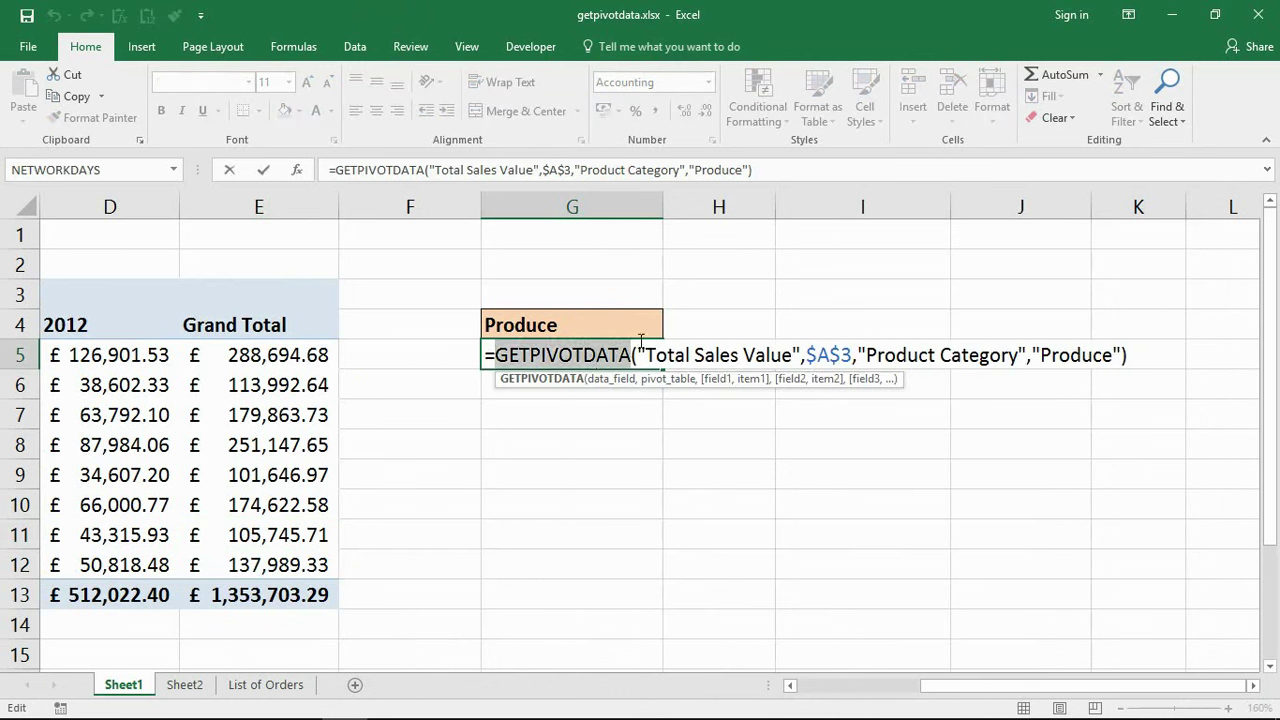
key(Return)
Step: Switch G4's category to Confections, then to Dairy Products
click(608, 328)
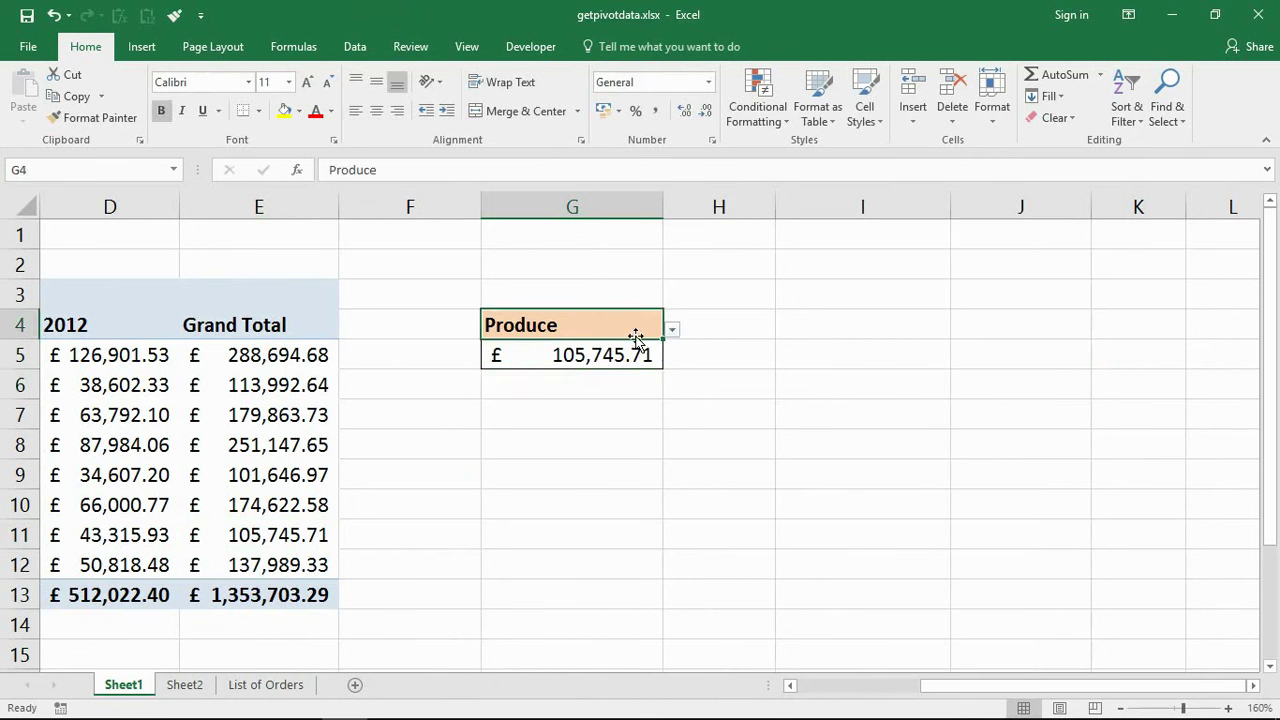
click(673, 334)
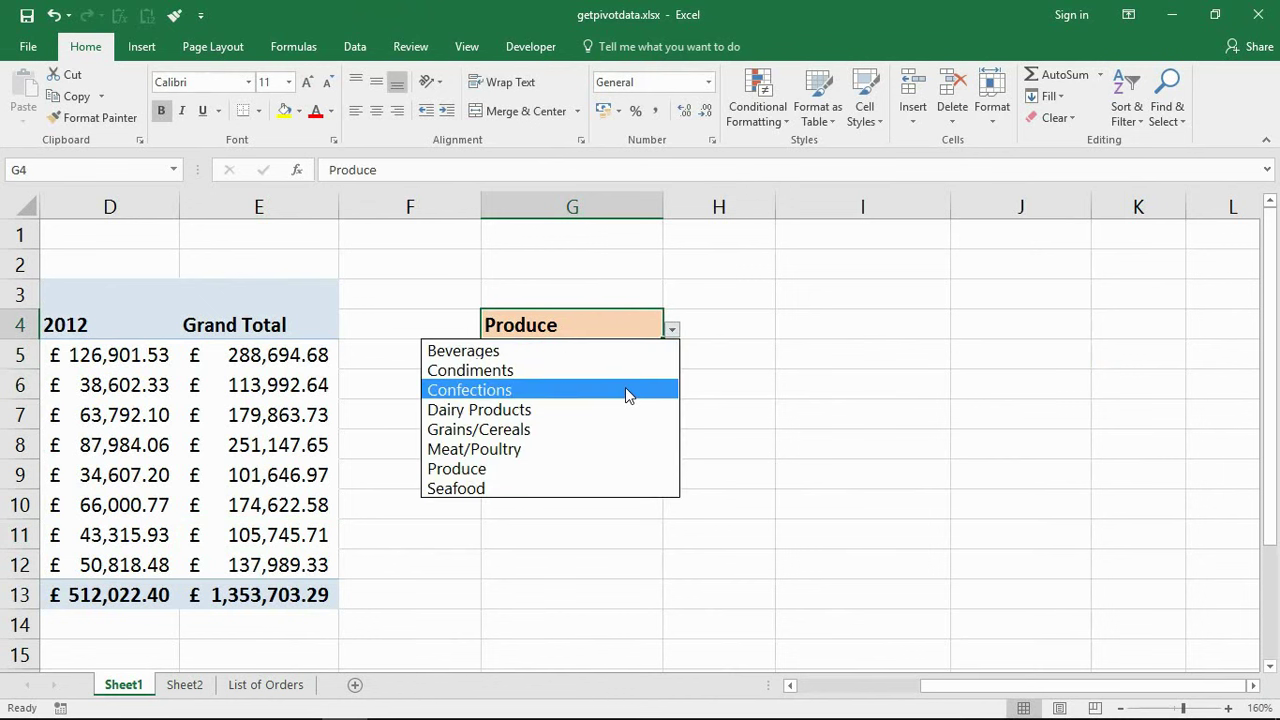
click(625, 387)
click(673, 331)
click(646, 406)
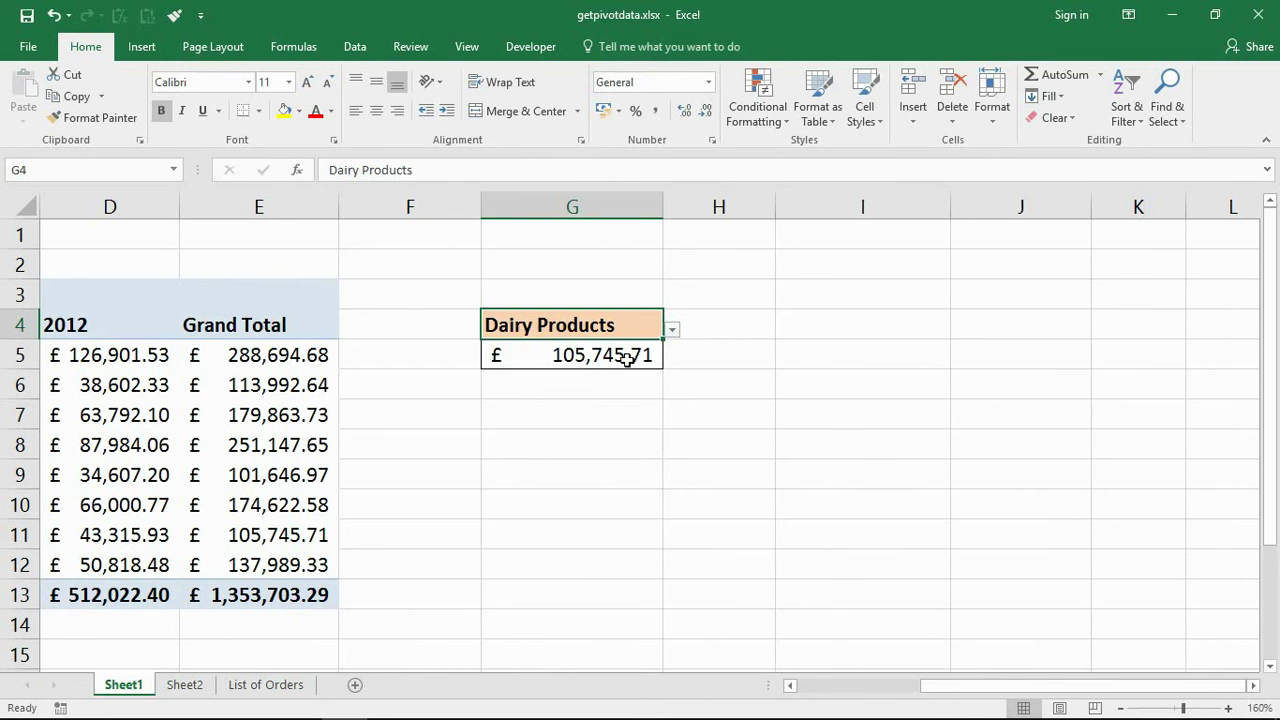
Step: Replace the fixed "Produce" argument in G5's formula with a reference to G4
click(627, 360)
double_click(627, 360)
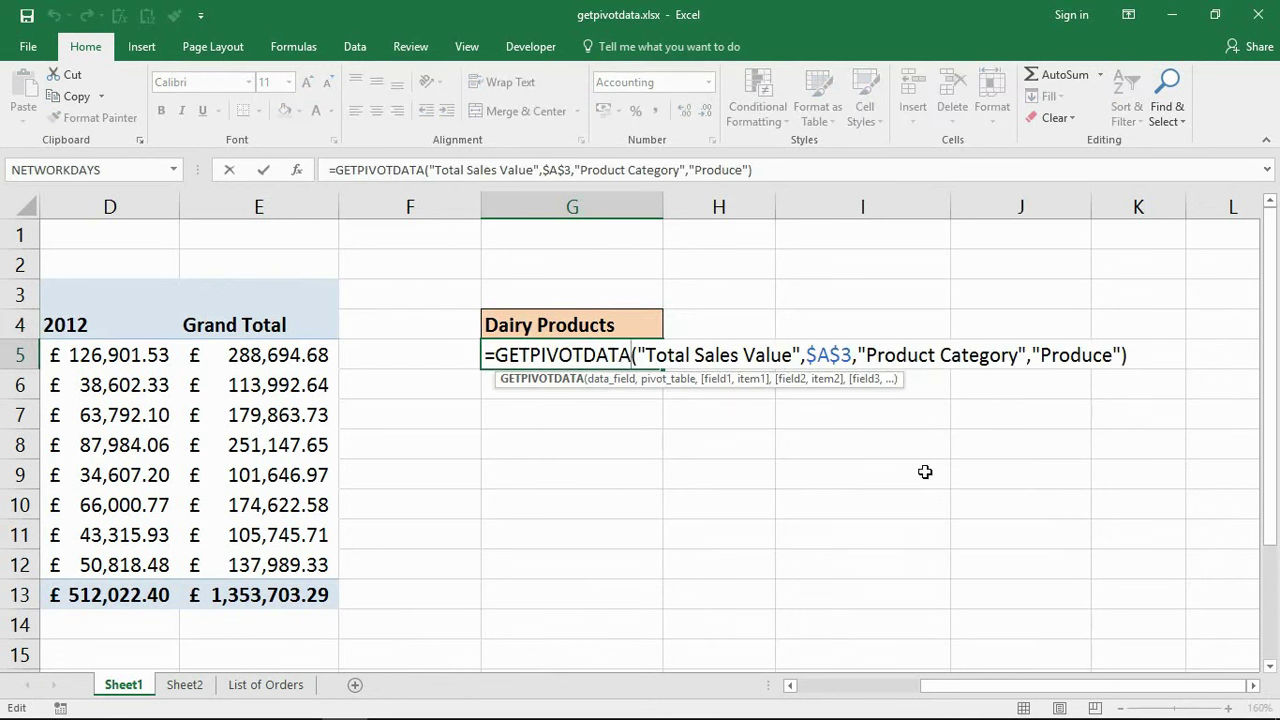
drag(1035, 352, 1123, 355)
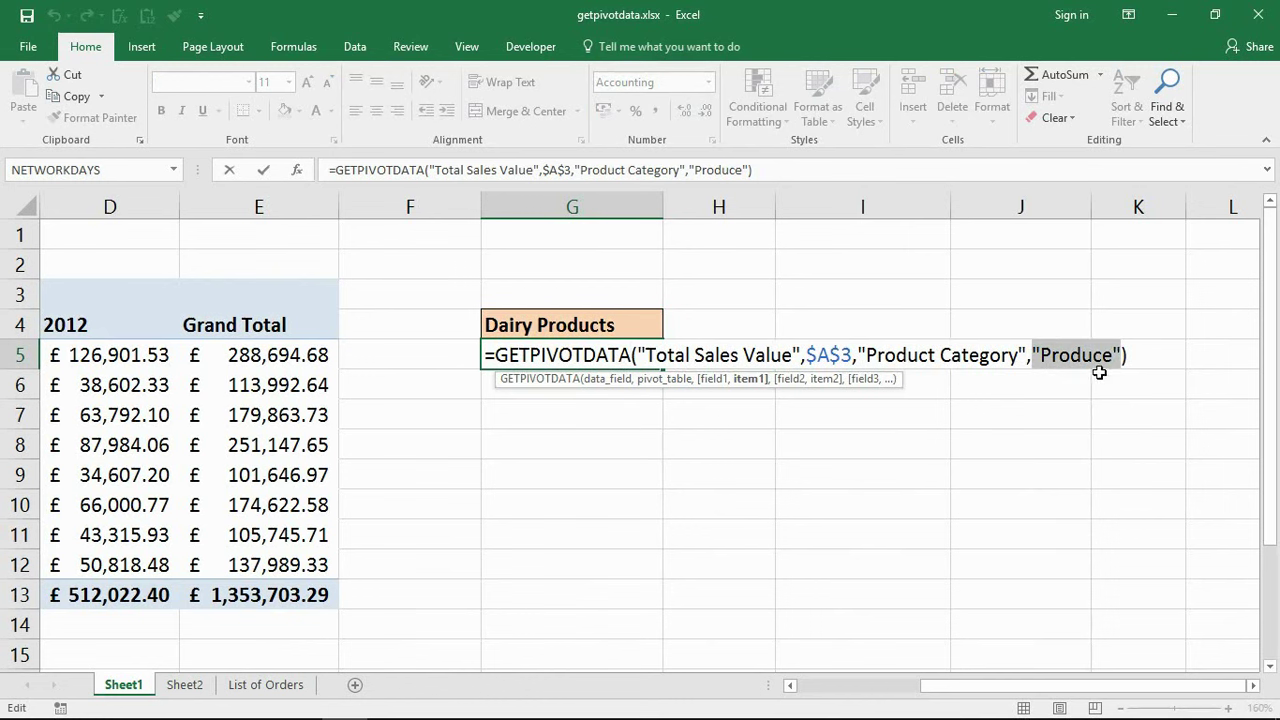
click(548, 325)
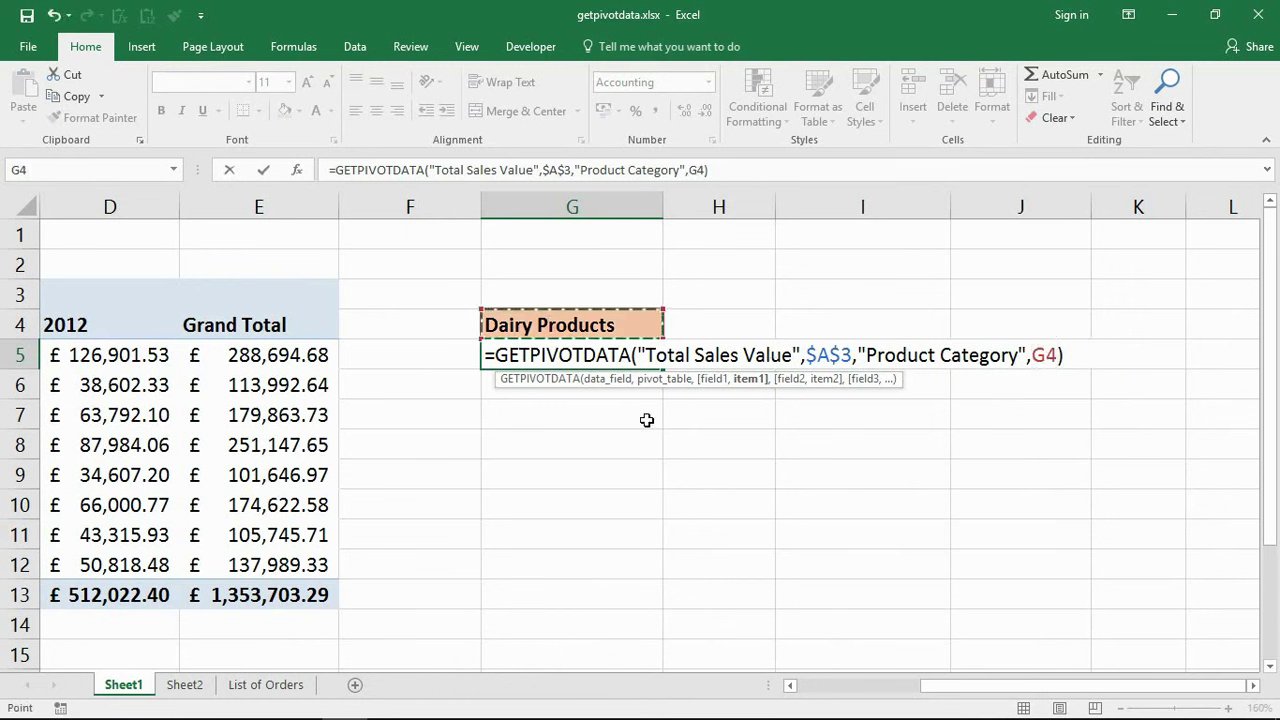
key(Return)
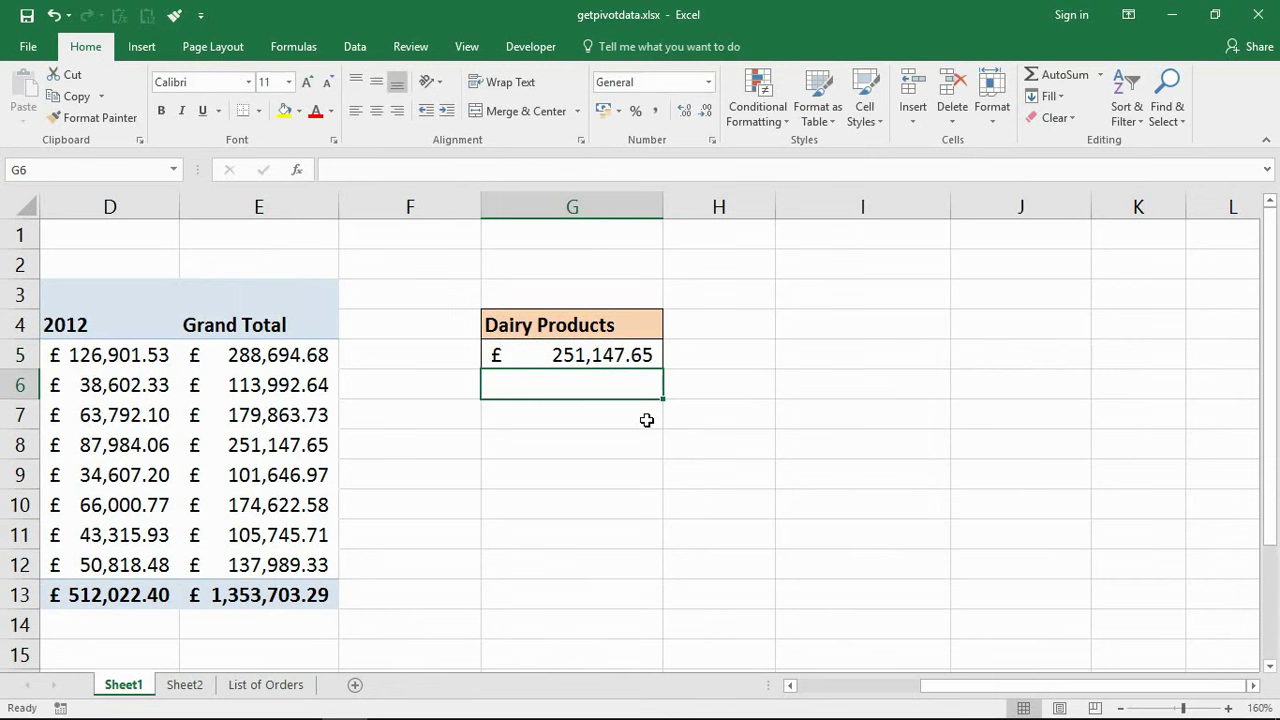
Step: Cycle G4 through Condiments, Produce and Seafood, then reopen G5's formula for editing
click(630, 322)
click(673, 332)
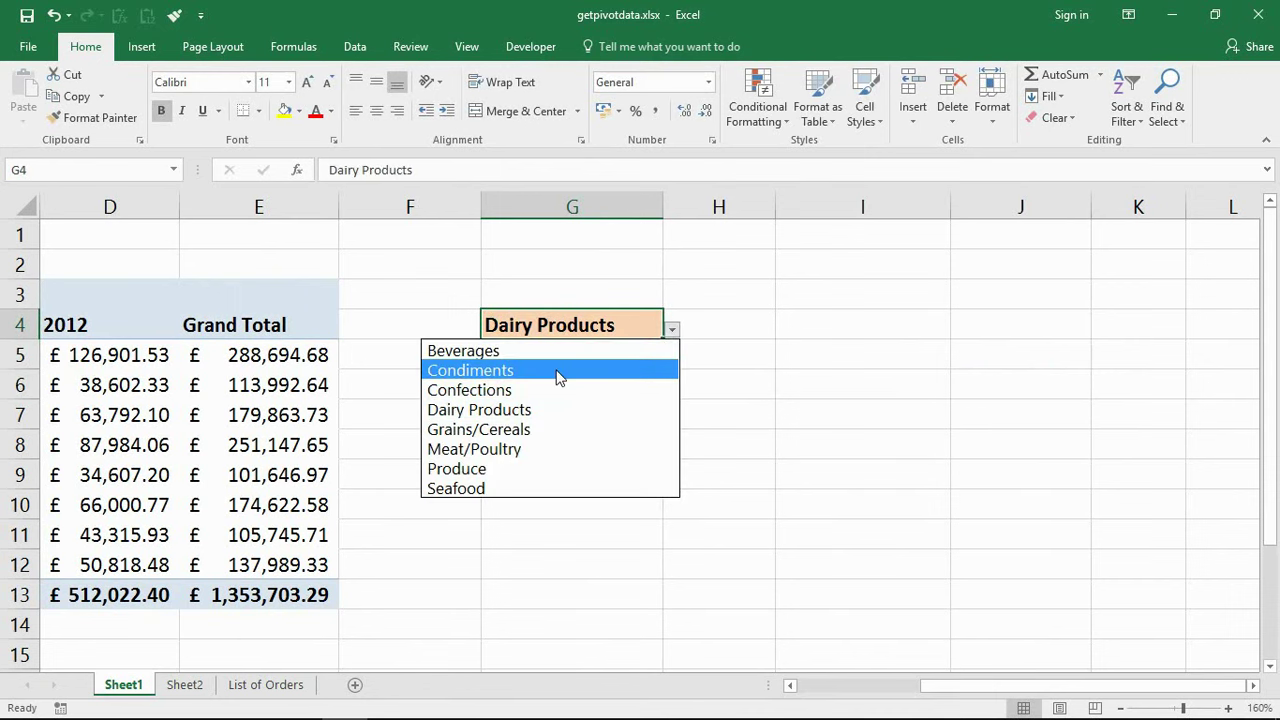
click(560, 373)
click(673, 331)
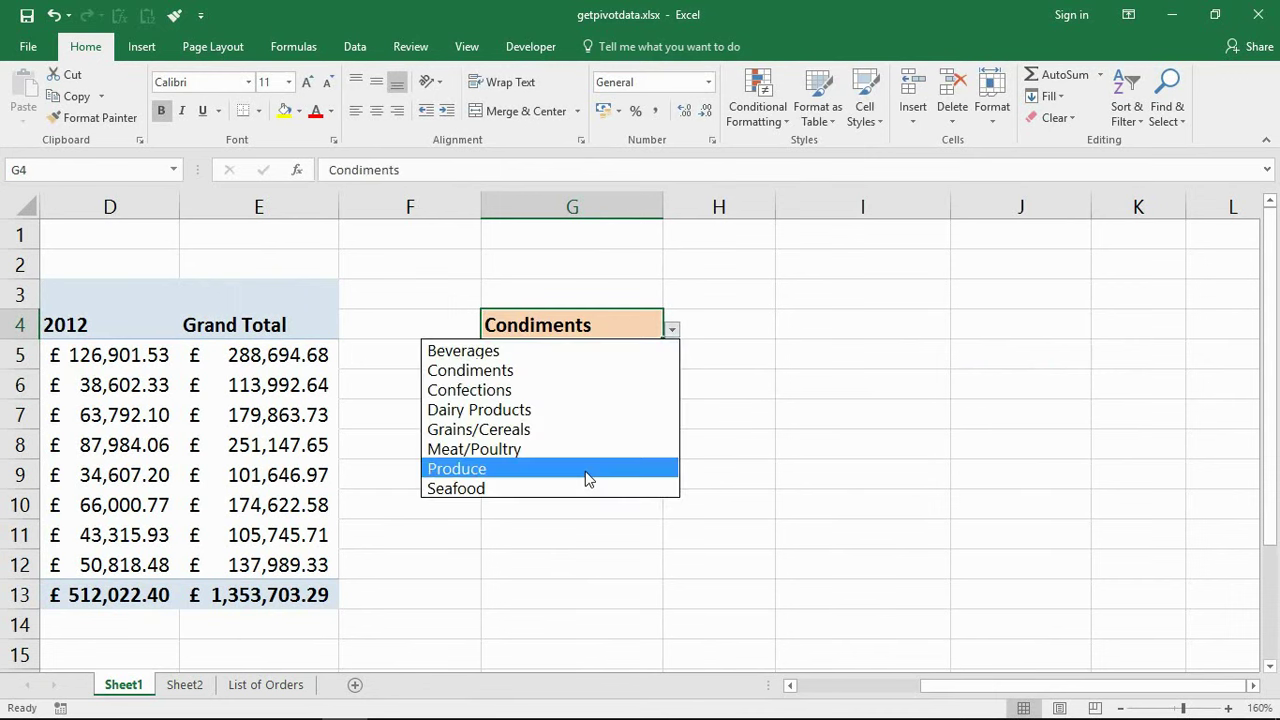
click(589, 470)
click(673, 331)
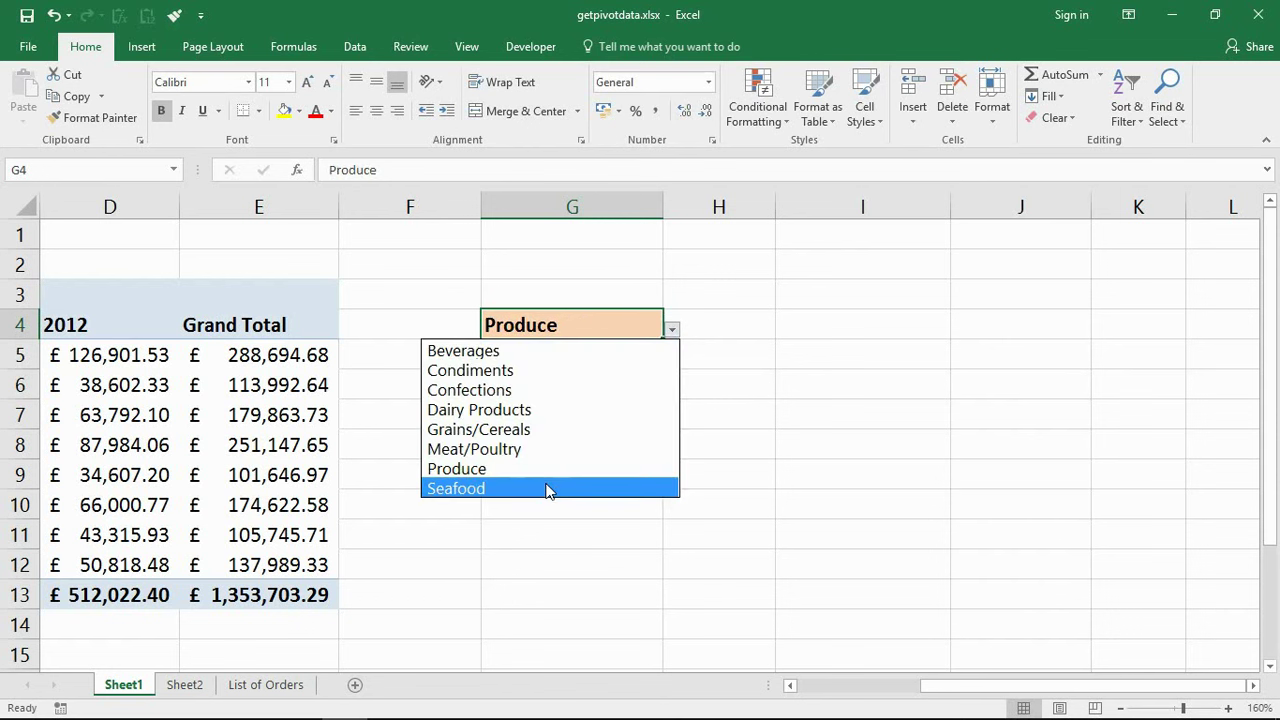
click(550, 489)
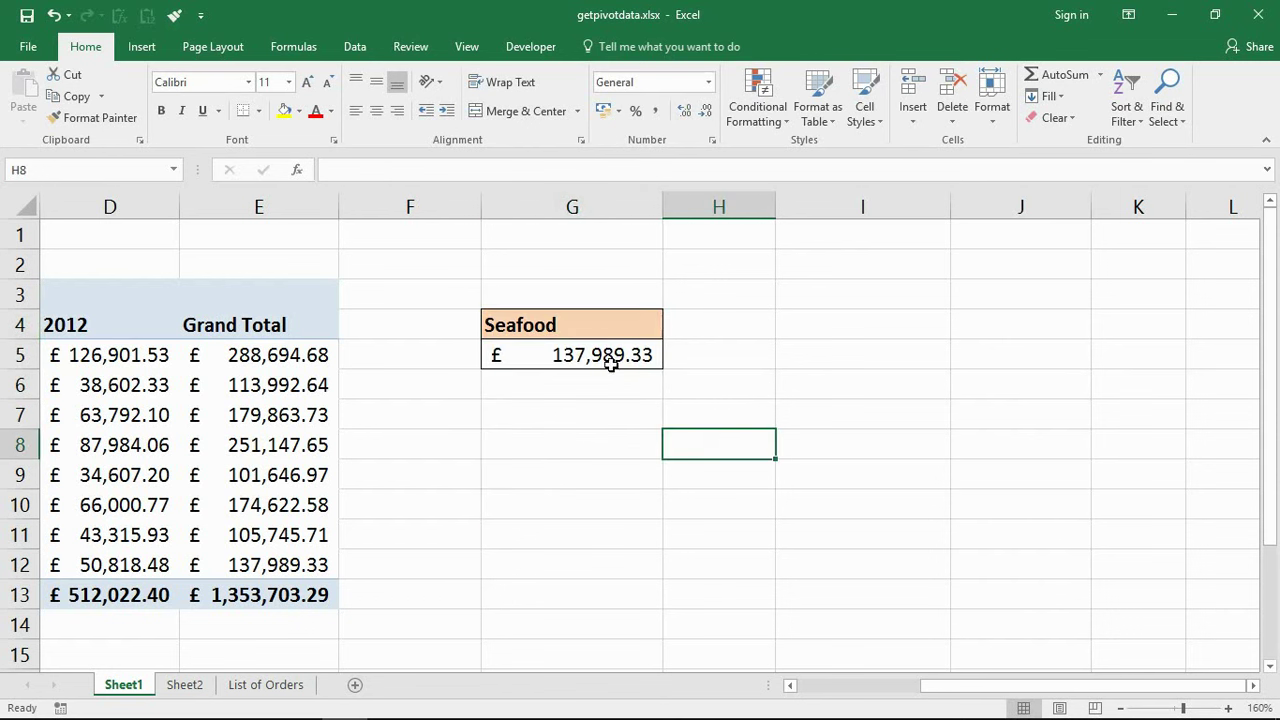
double_click(620, 355)
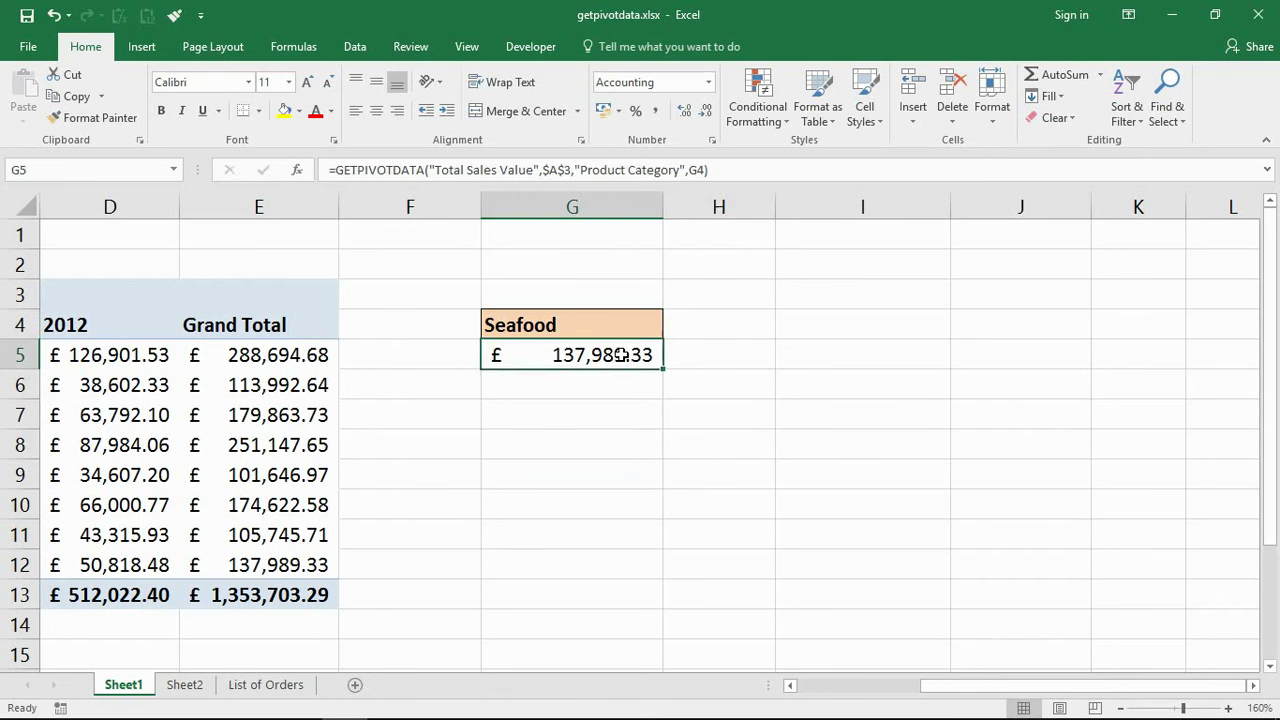
Step: Highlight the G4 reference in G5's formula and confirm it unchanged with Ctrl+Enter
drag(1034, 357, 1058, 357)
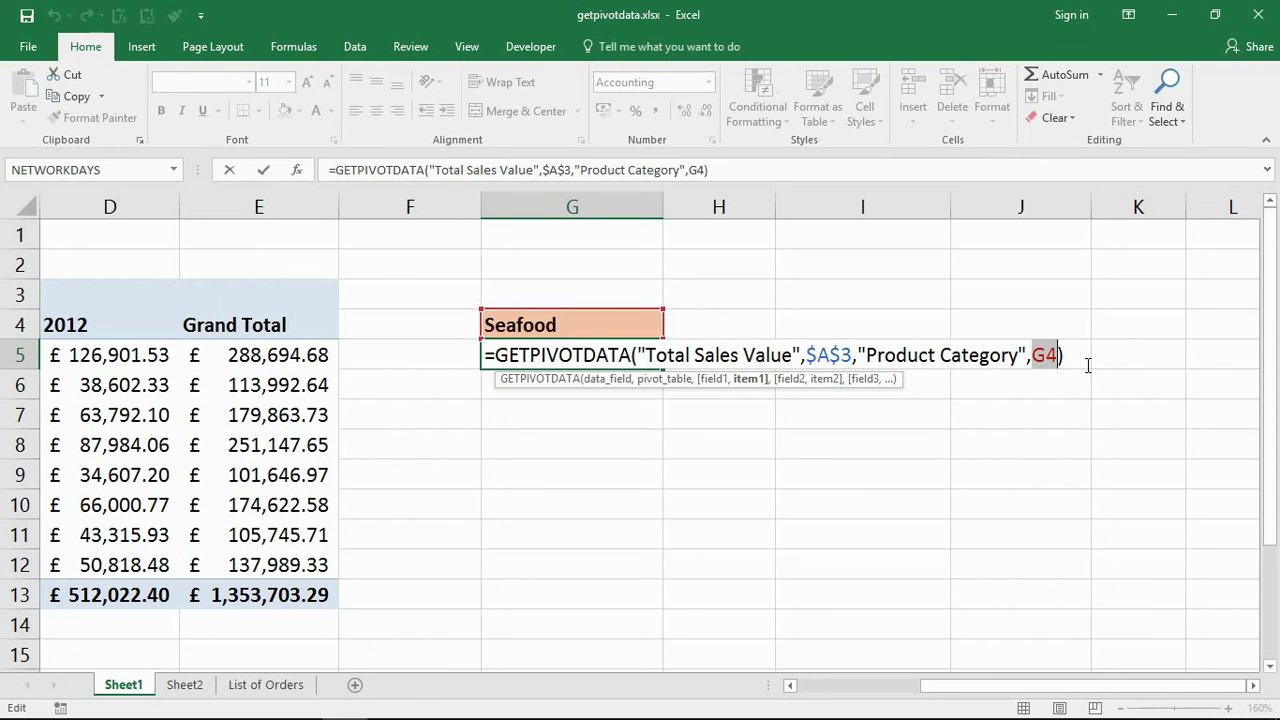
key(ctrl+Return)
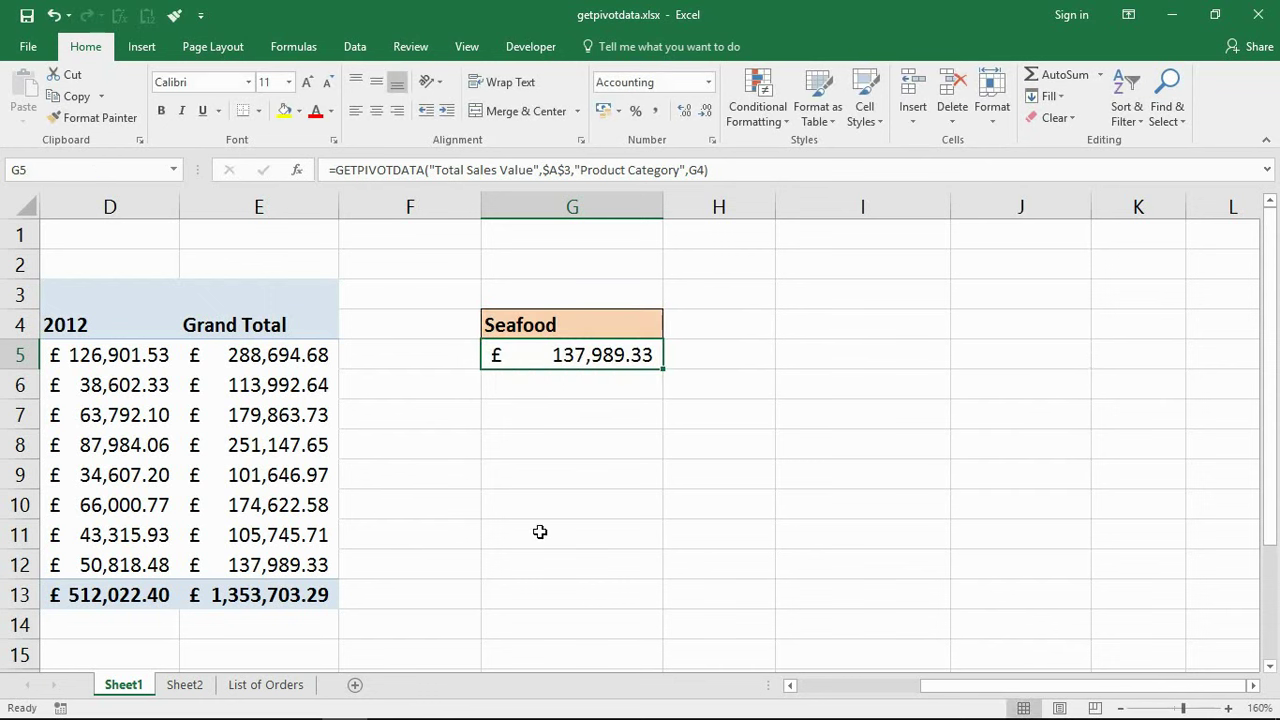
Step: Go to Sheet2 and look over its pivot's Country filter and sales values
click(186, 685)
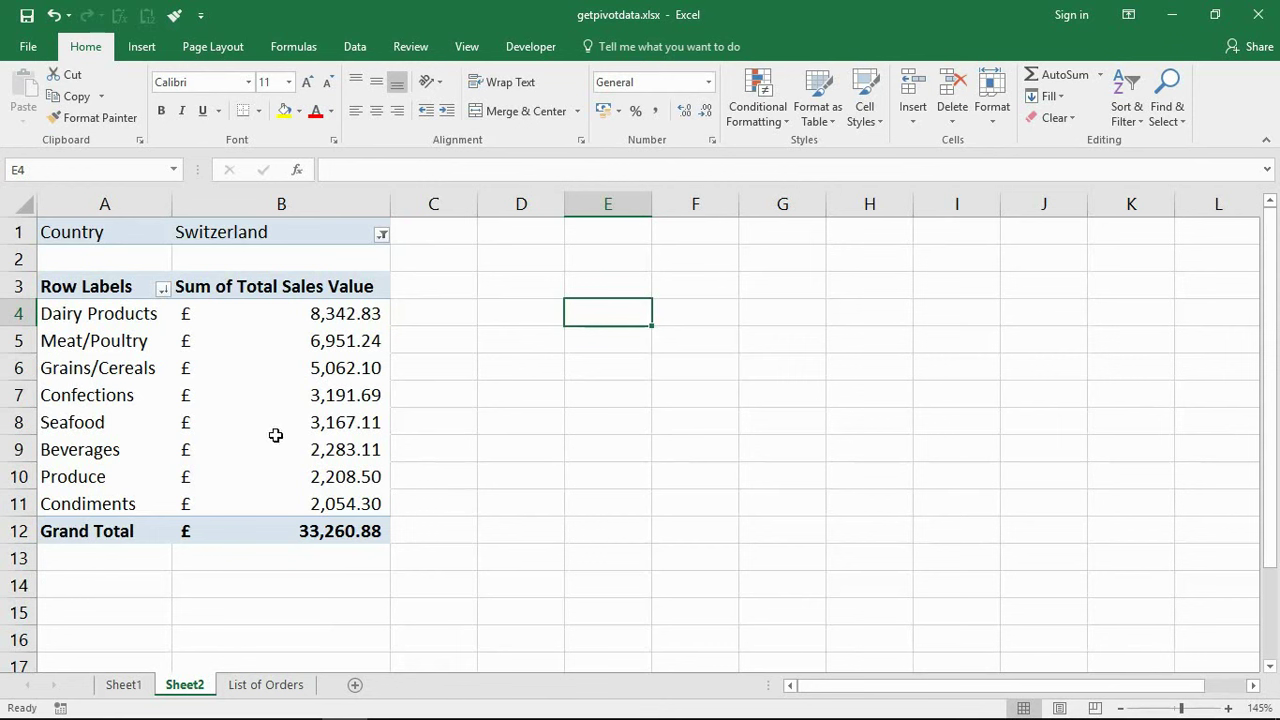
click(381, 235)
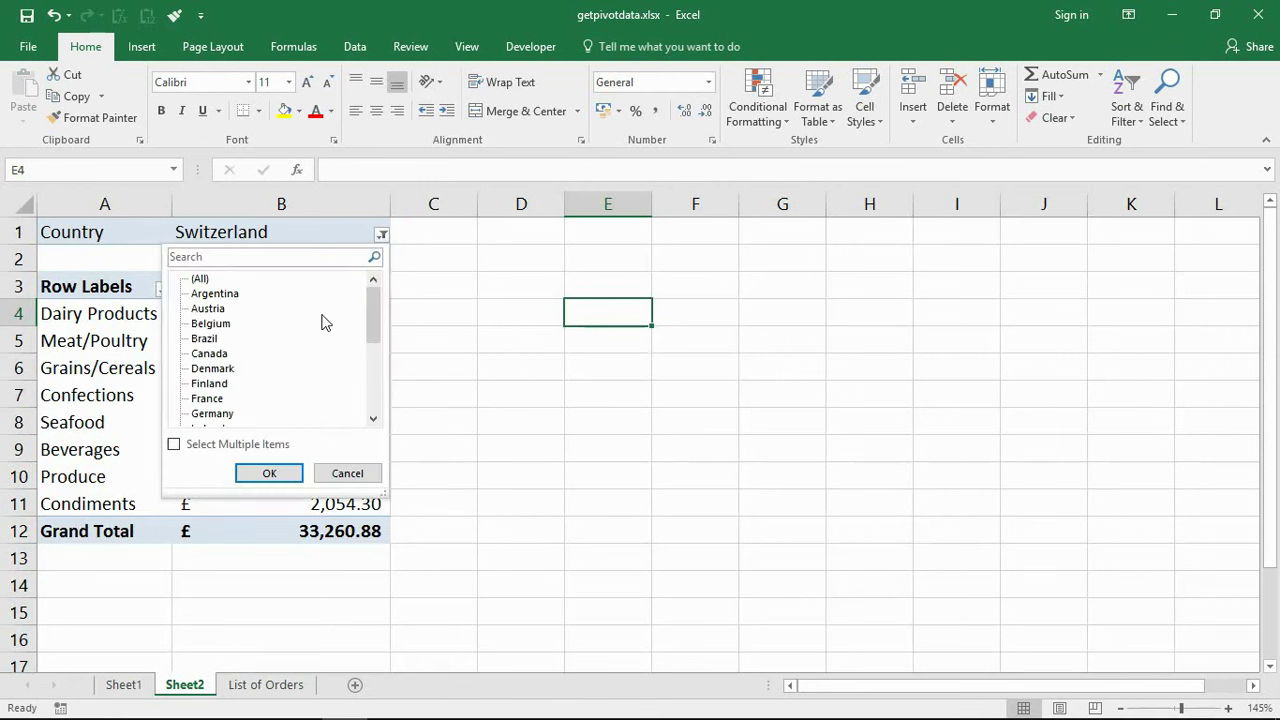
click(418, 366)
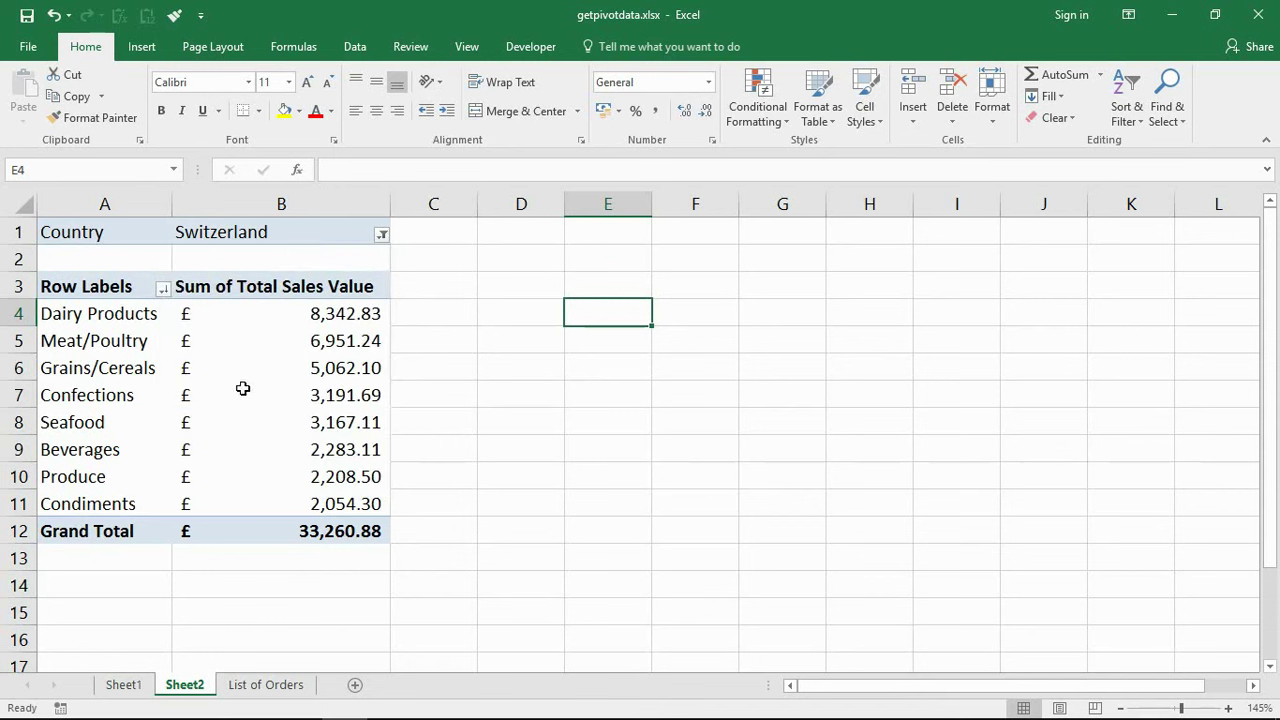
drag(344, 313, 337, 498)
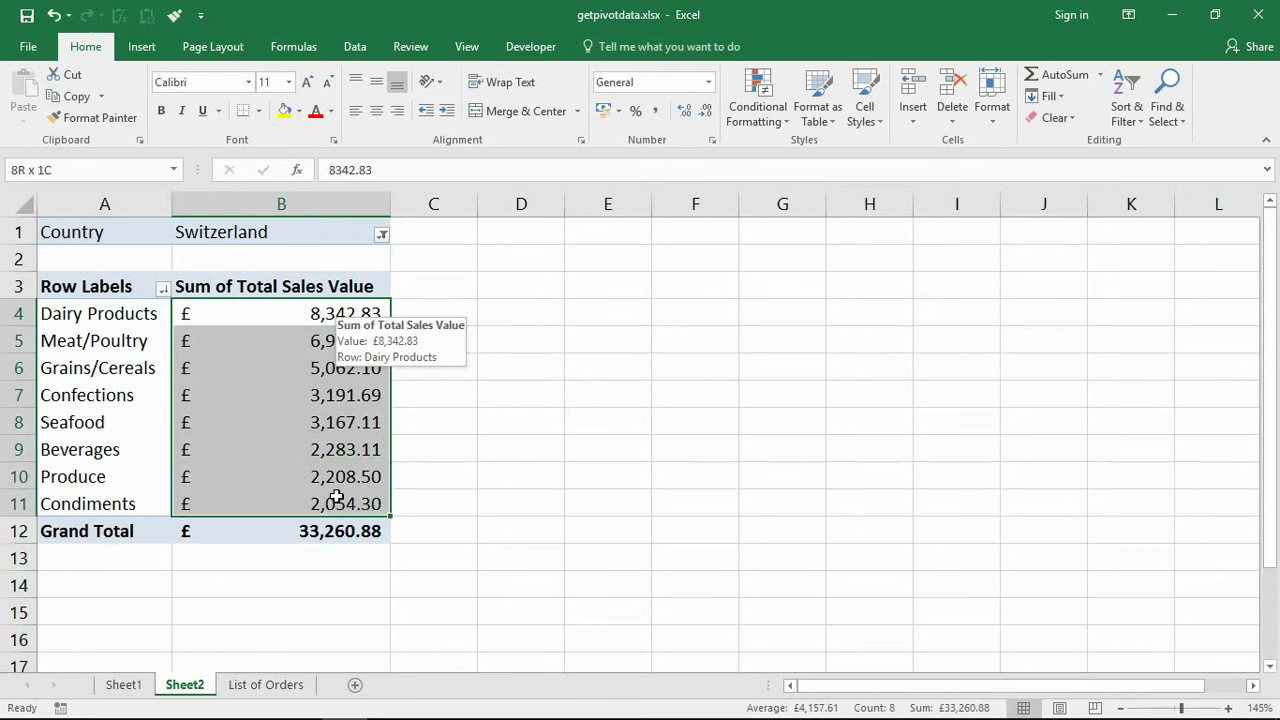
click(462, 340)
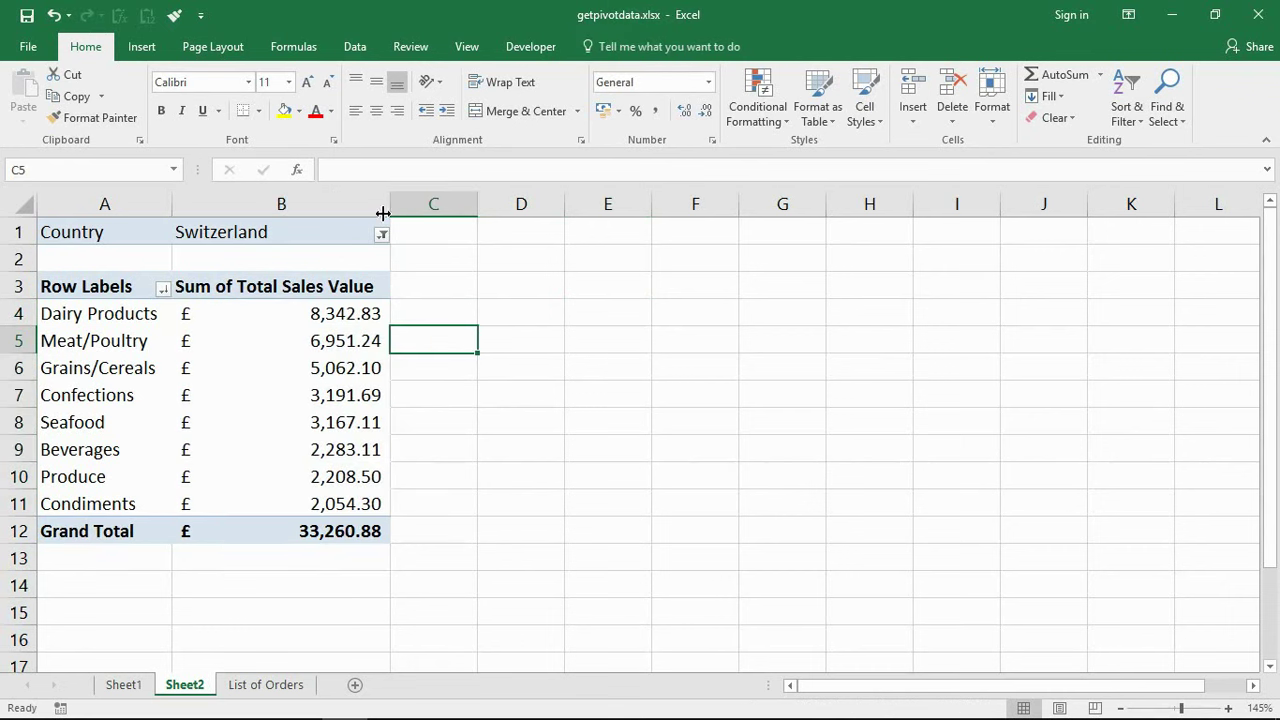
drag(156, 314, 237, 464)
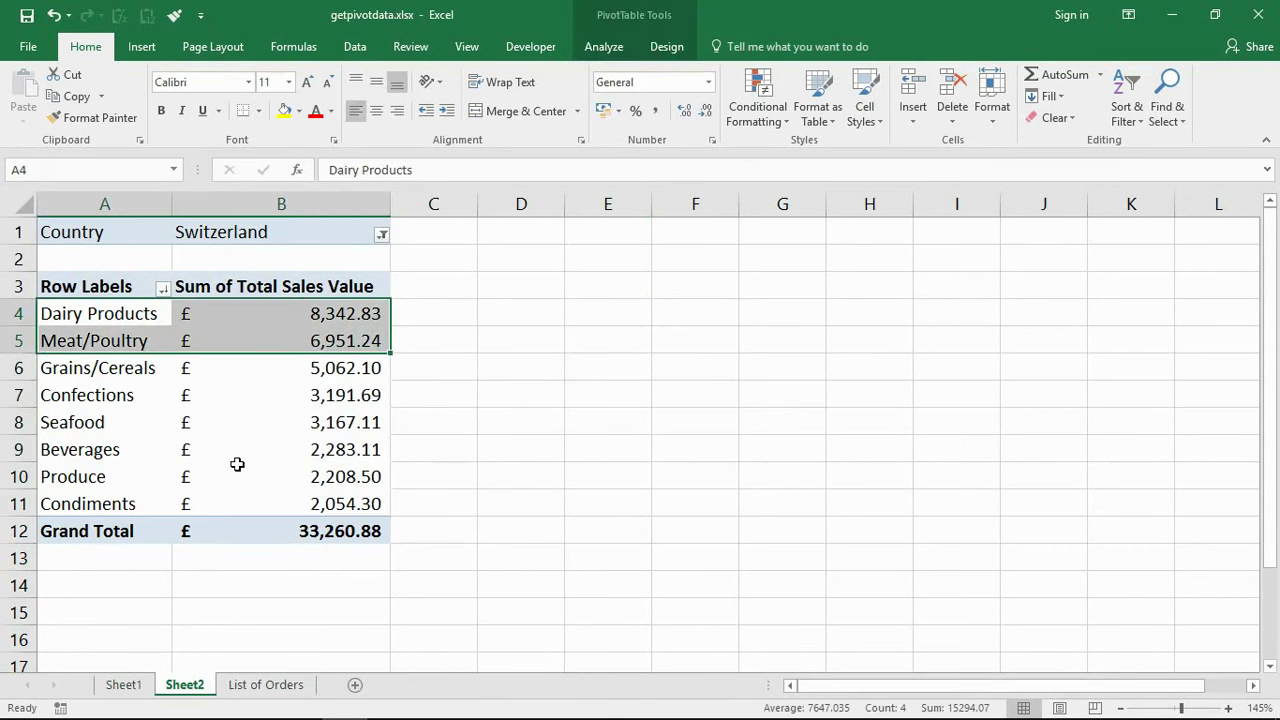
Step: Filter the pivot's Country to Argentina and inspect its category rows and totals
click(382, 234)
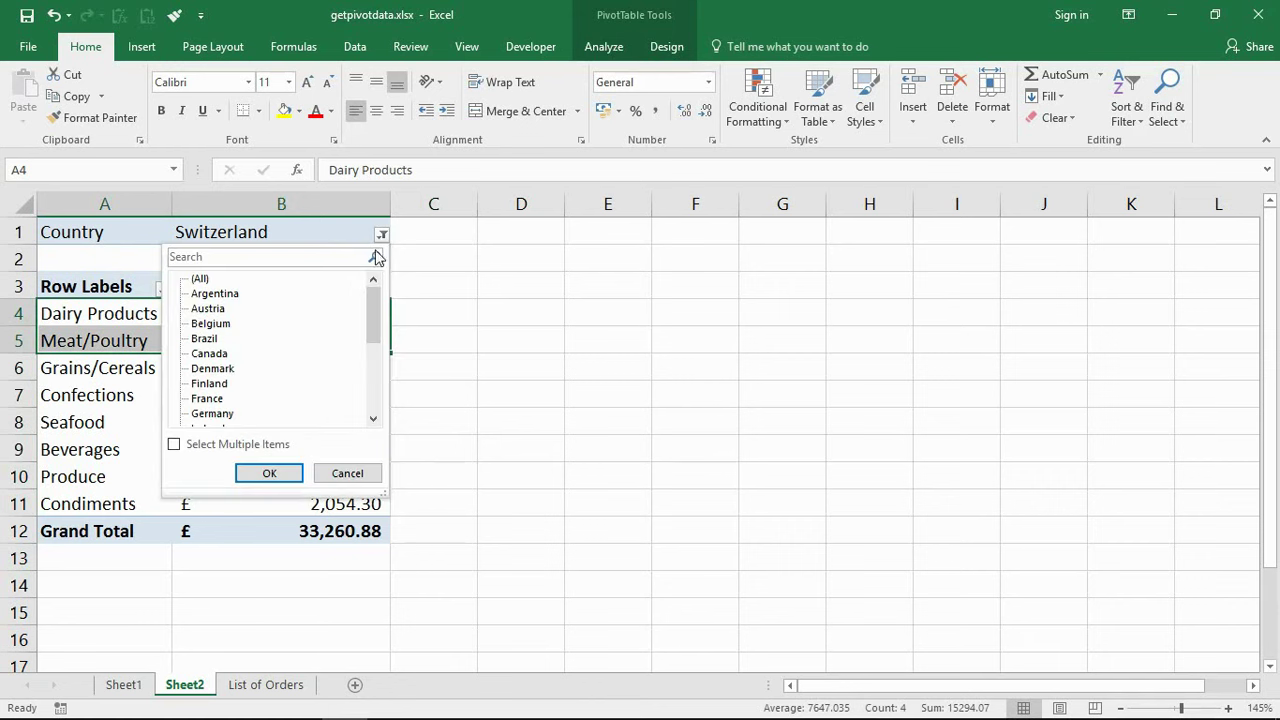
click(240, 294)
click(277, 474)
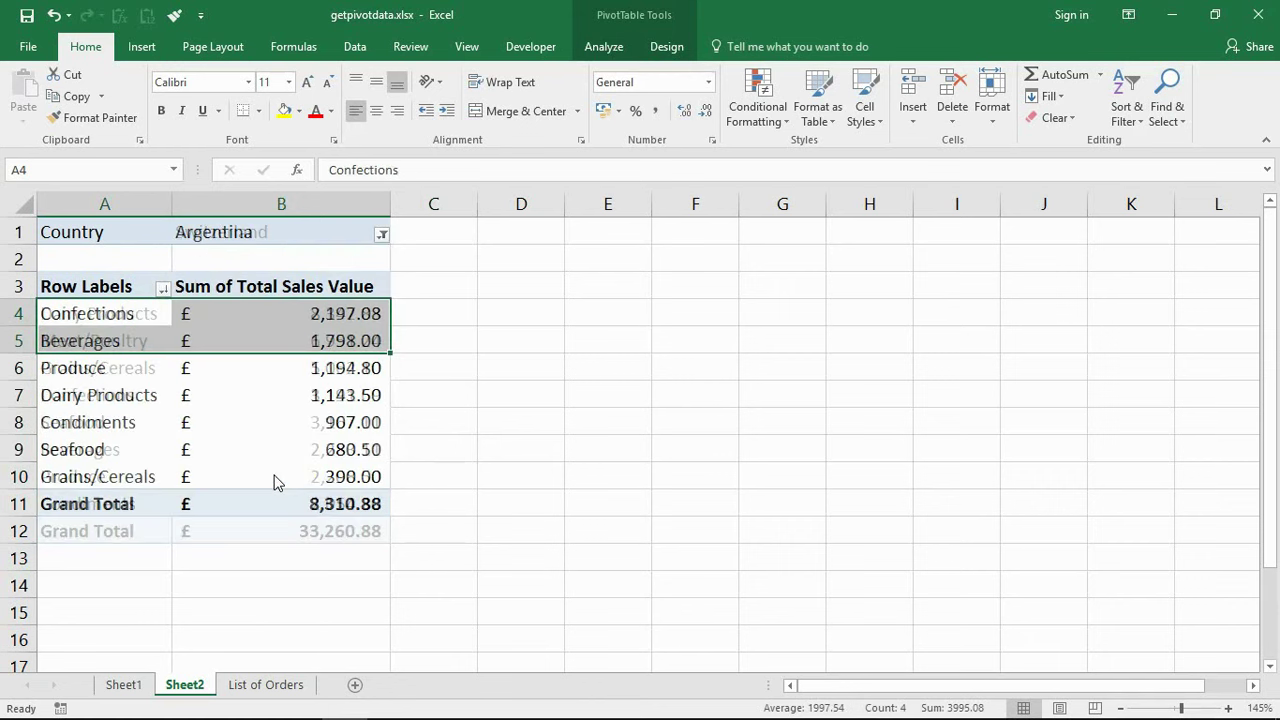
click(275, 479)
drag(140, 314, 307, 326)
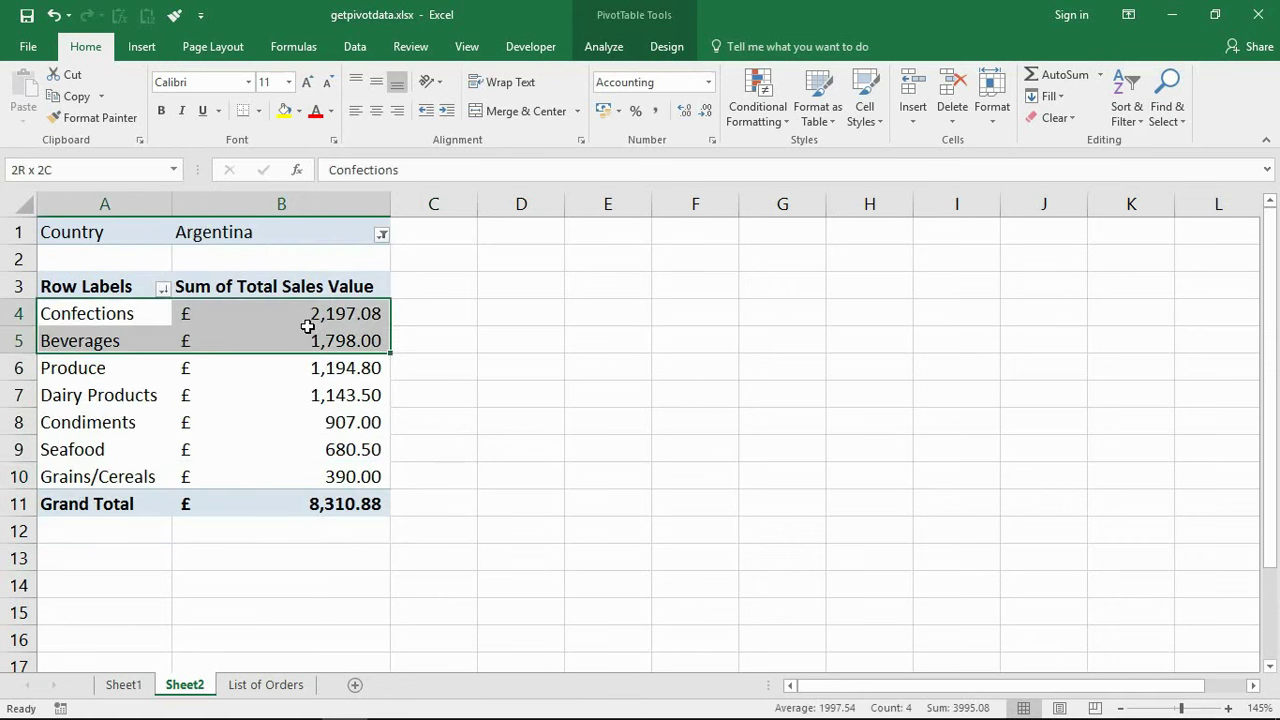
click(317, 477)
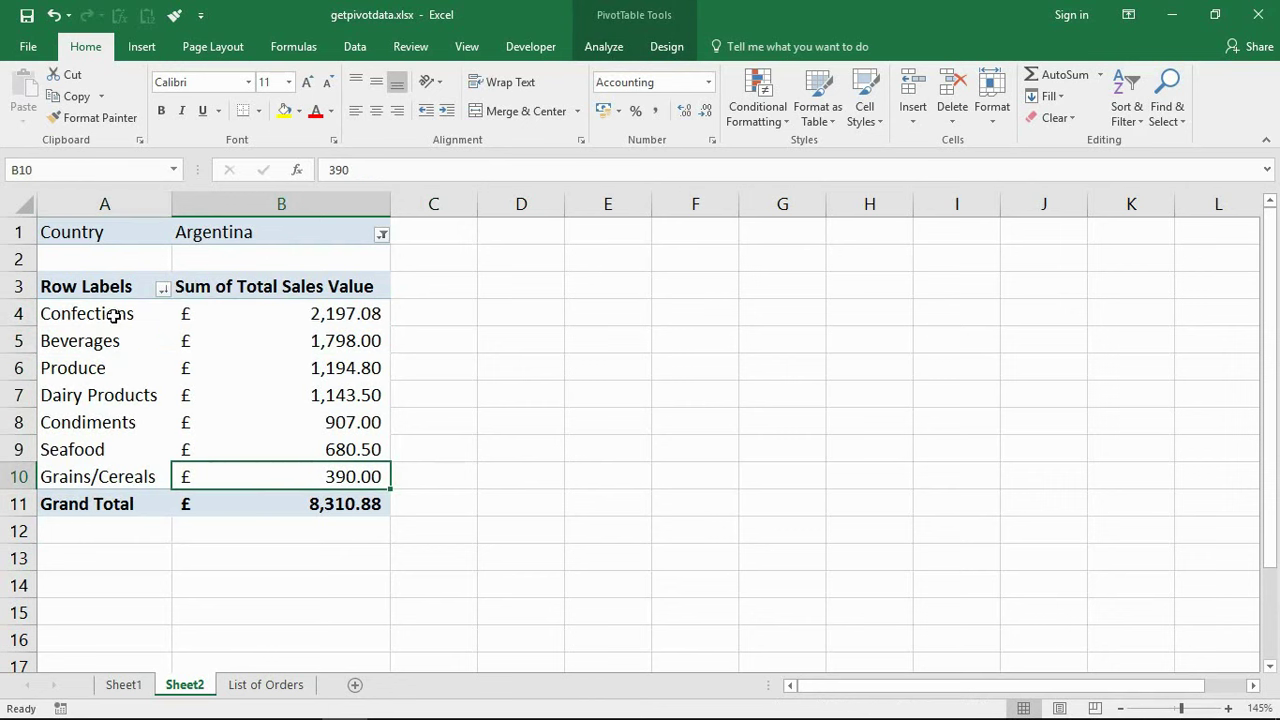
drag(117, 312, 112, 341)
drag(110, 405, 108, 474)
drag(110, 318, 108, 470)
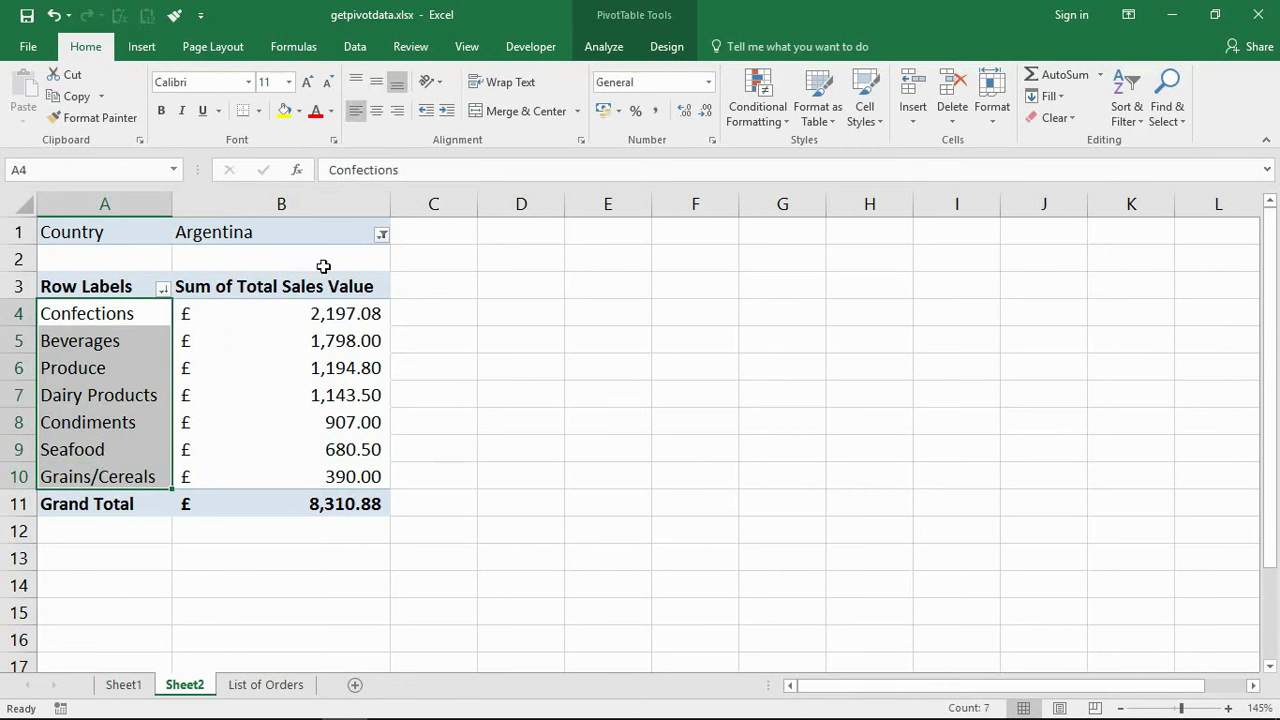
click(18, 503)
Step: Set the Country filter back to Switzerland and select empty cell D4
click(381, 235)
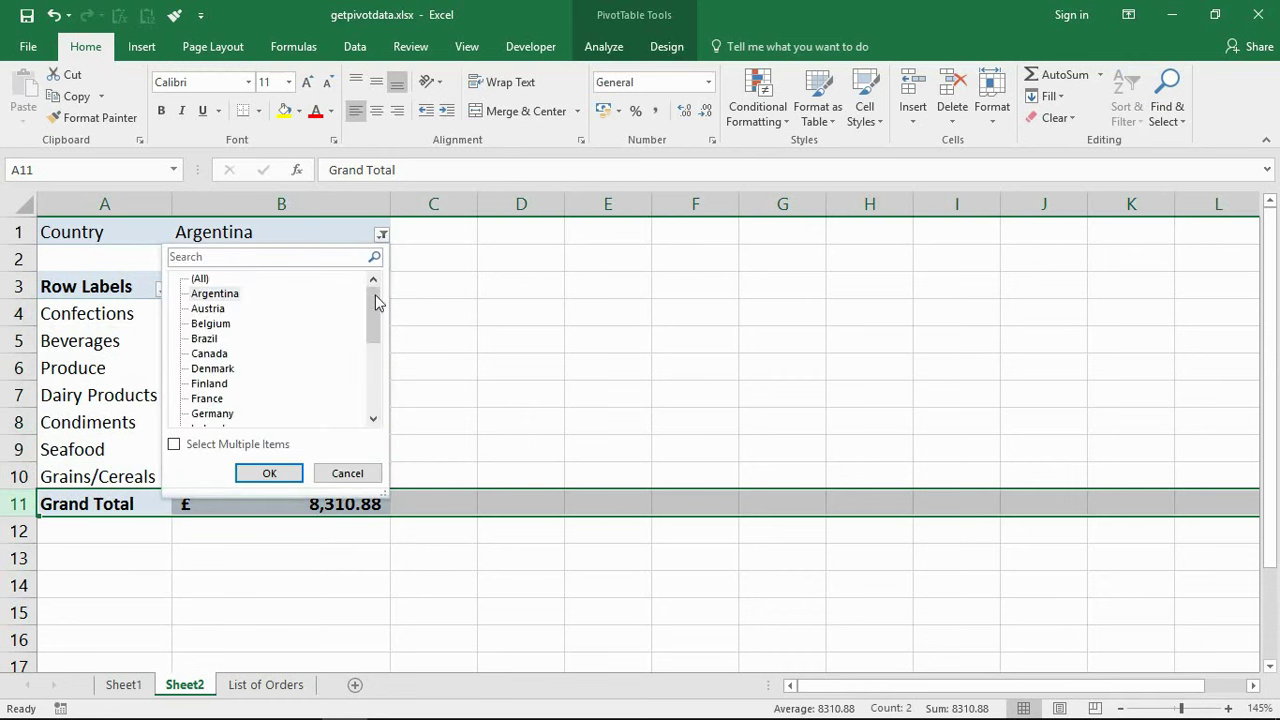
drag(374, 297, 357, 357)
click(205, 369)
click(269, 473)
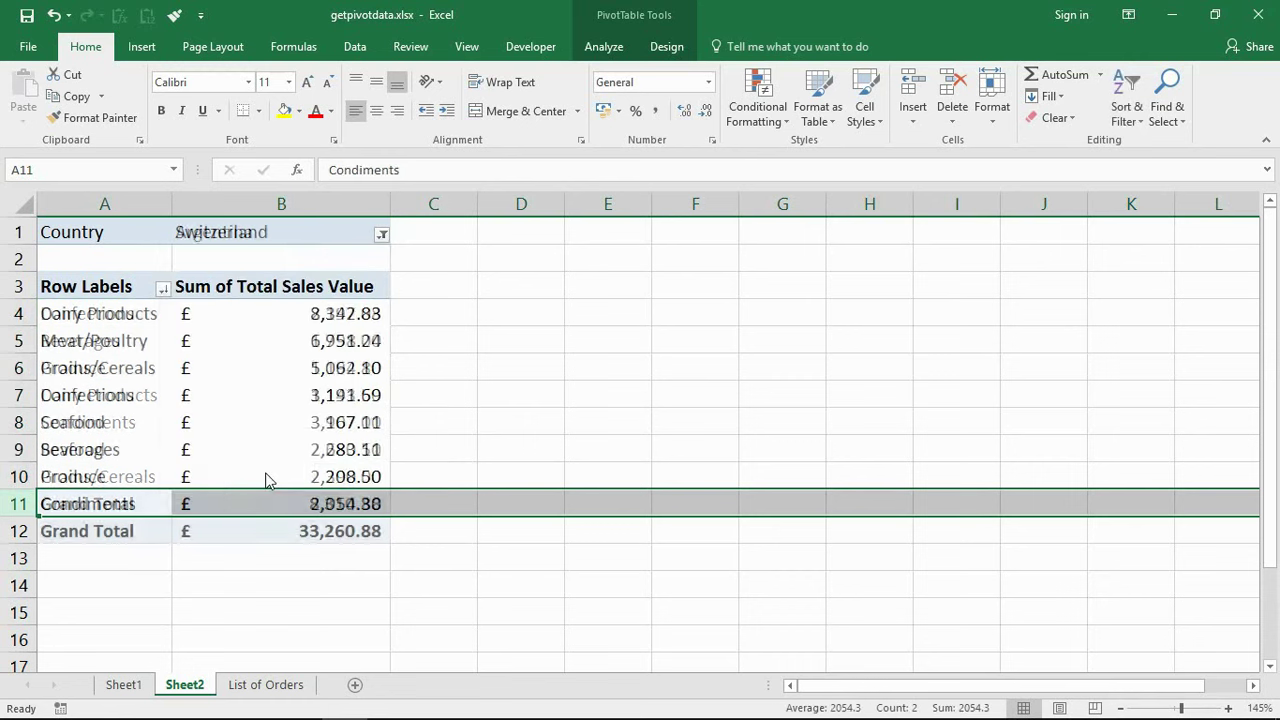
click(20, 533)
click(500, 332)
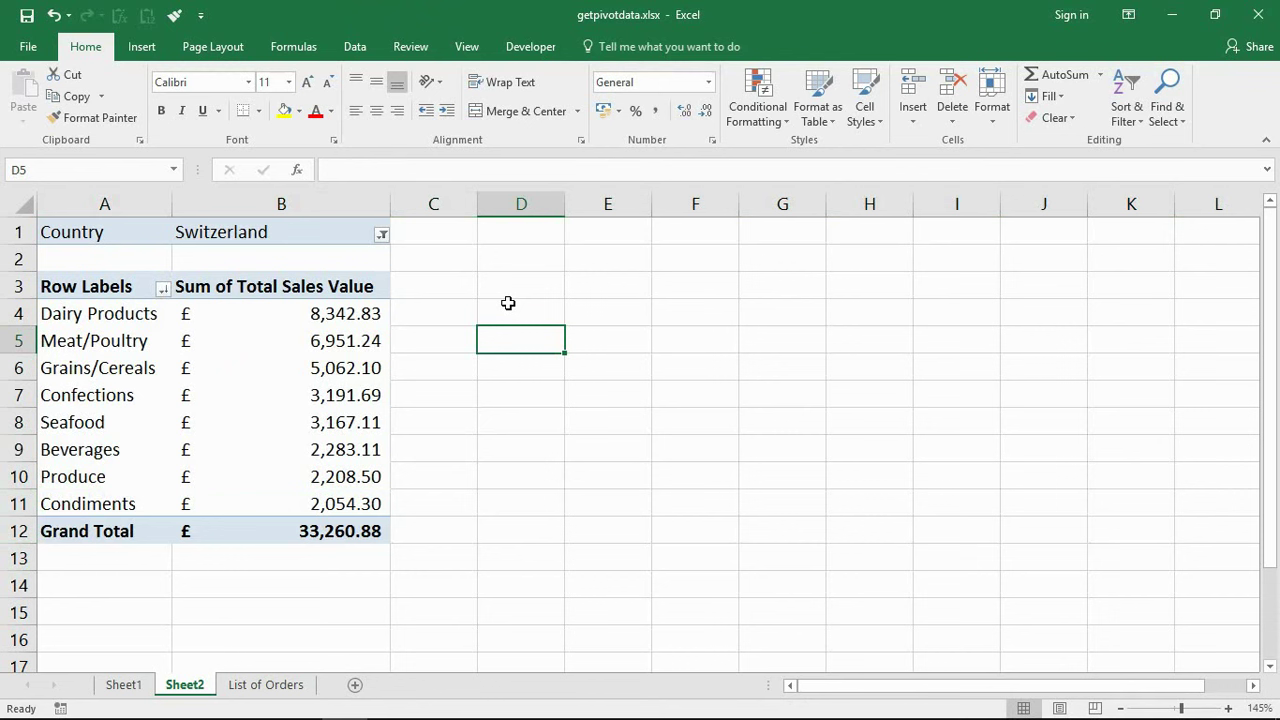
click(530, 316)
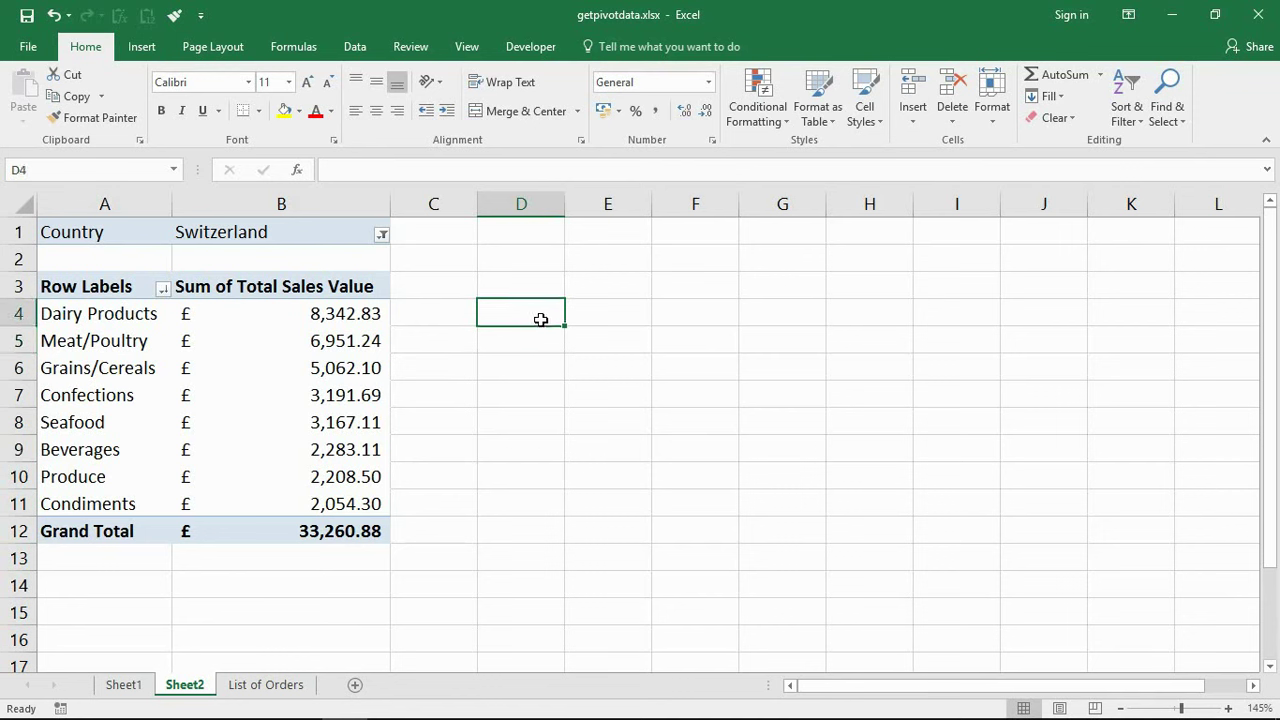
click(347, 328)
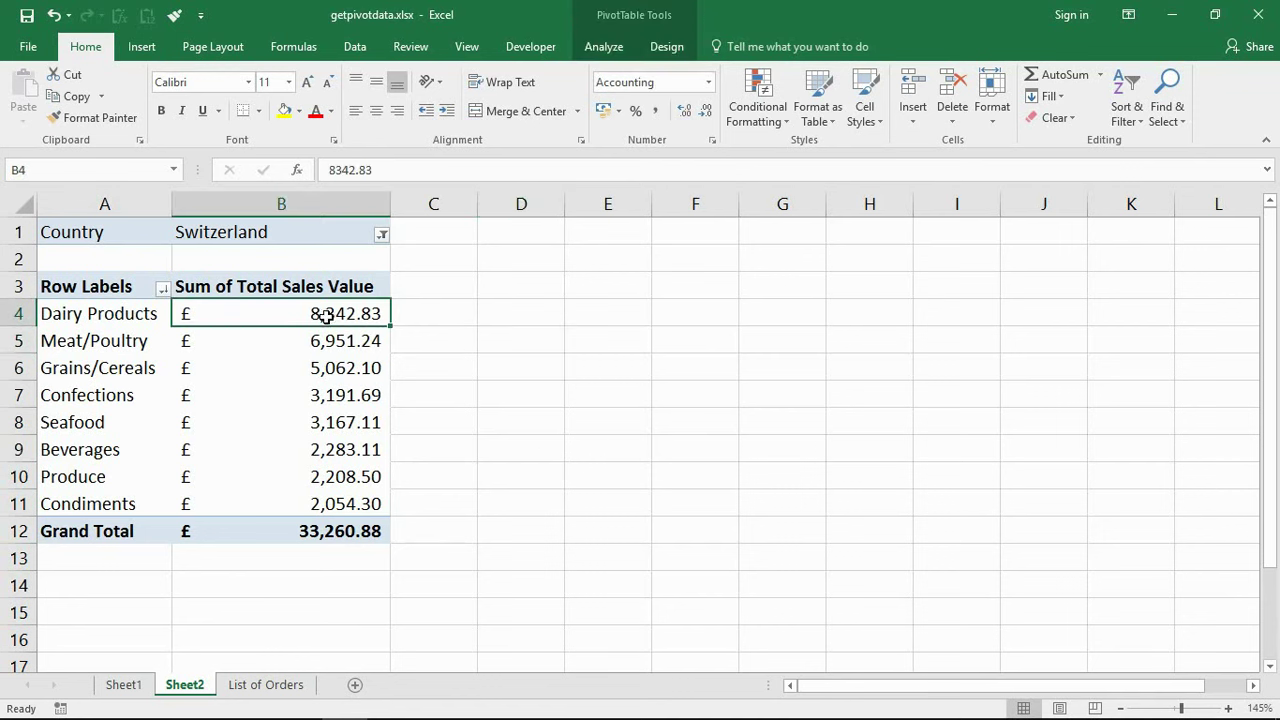
mouse_move(345, 316)
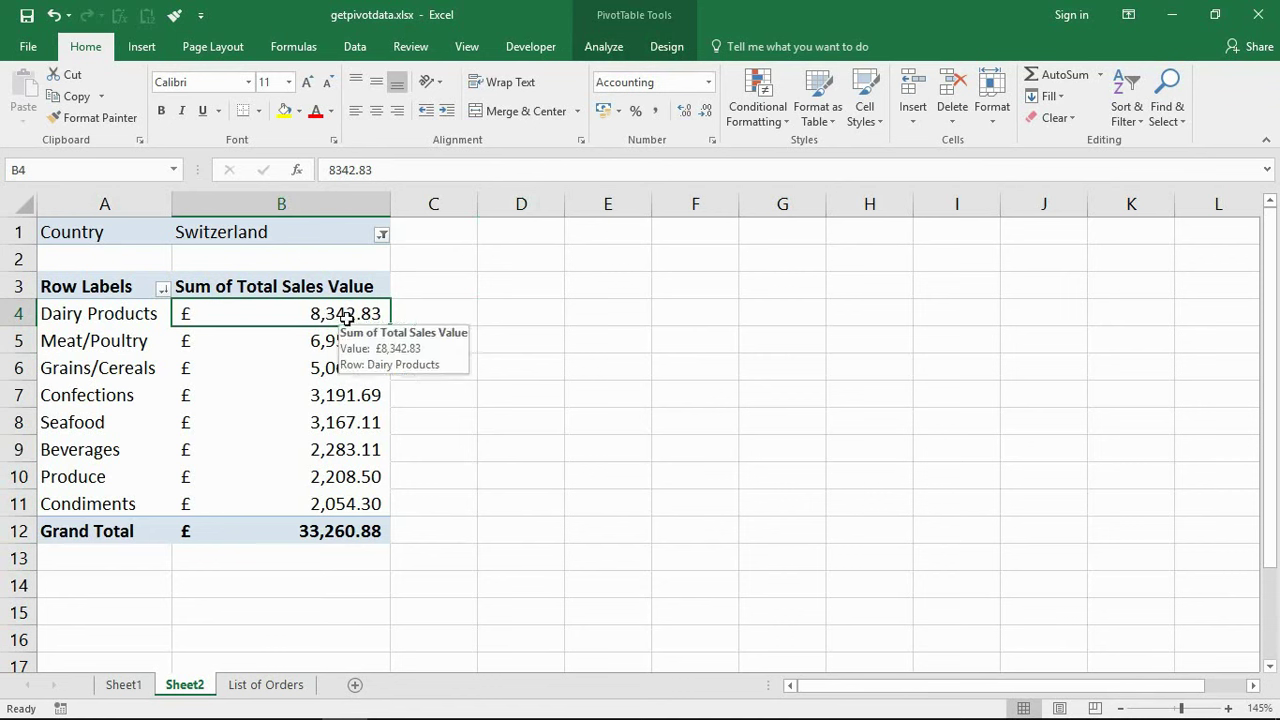
click(522, 316)
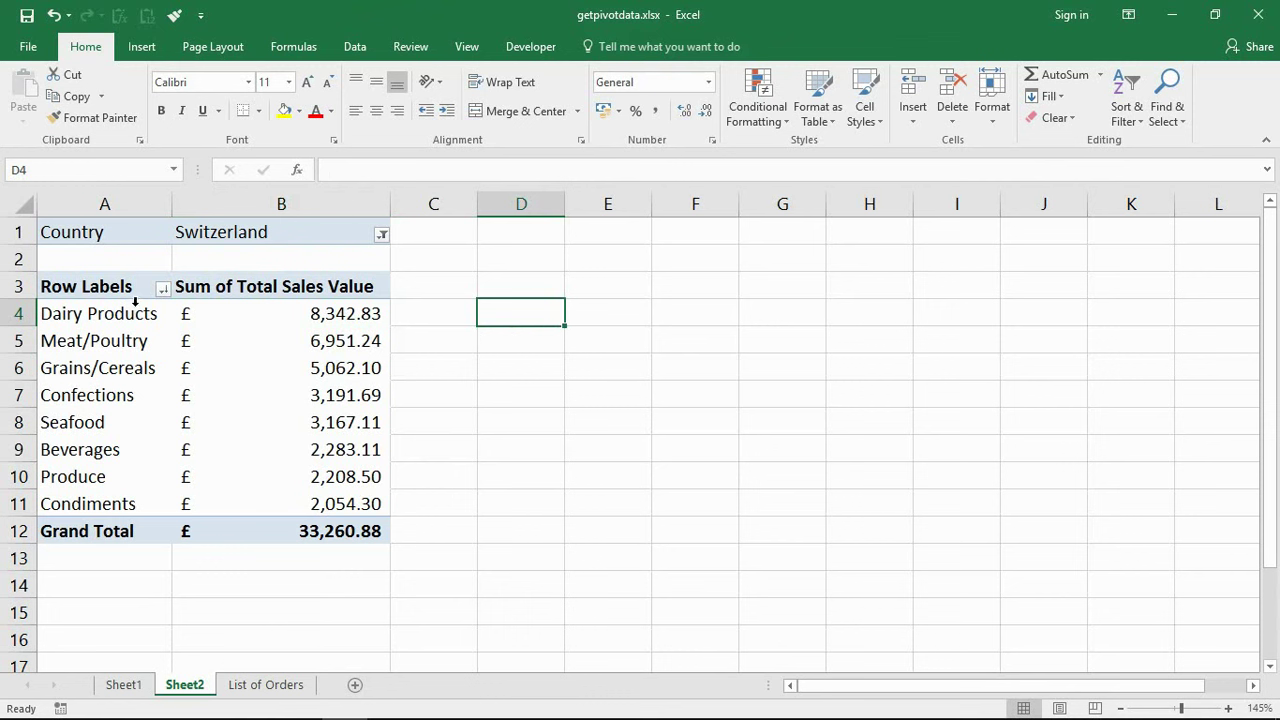
text(=)
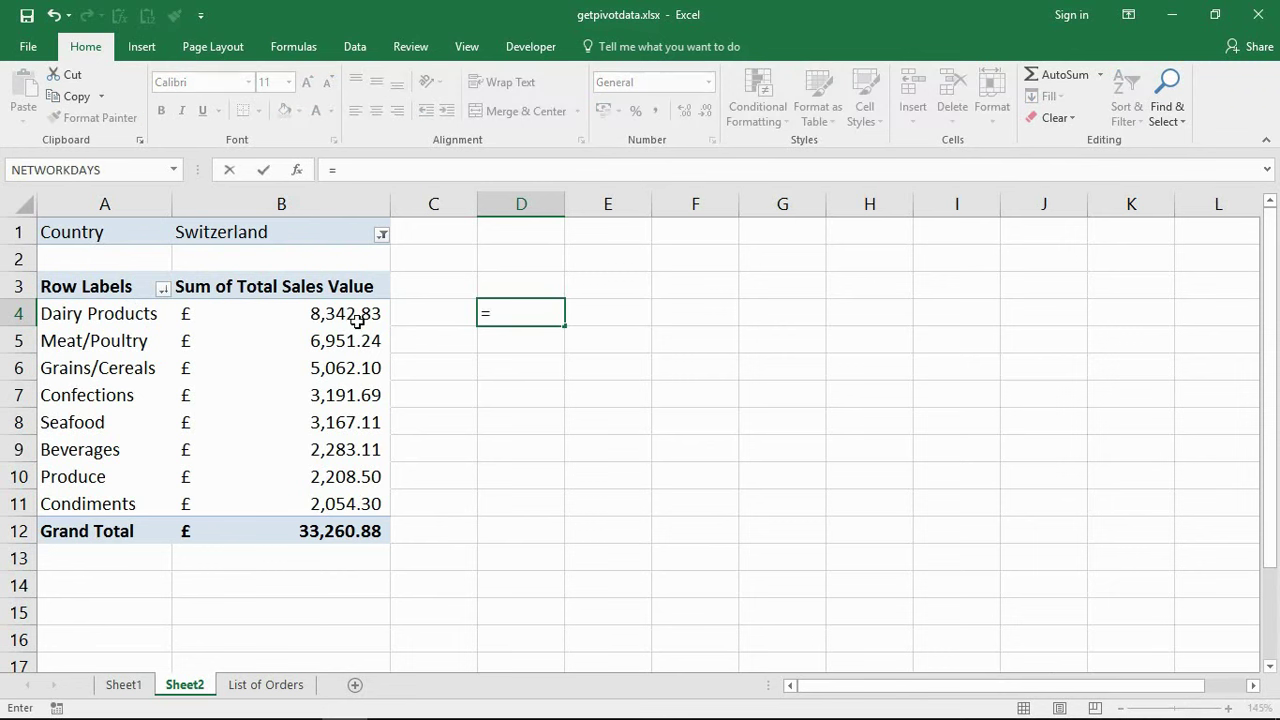
click(357, 317)
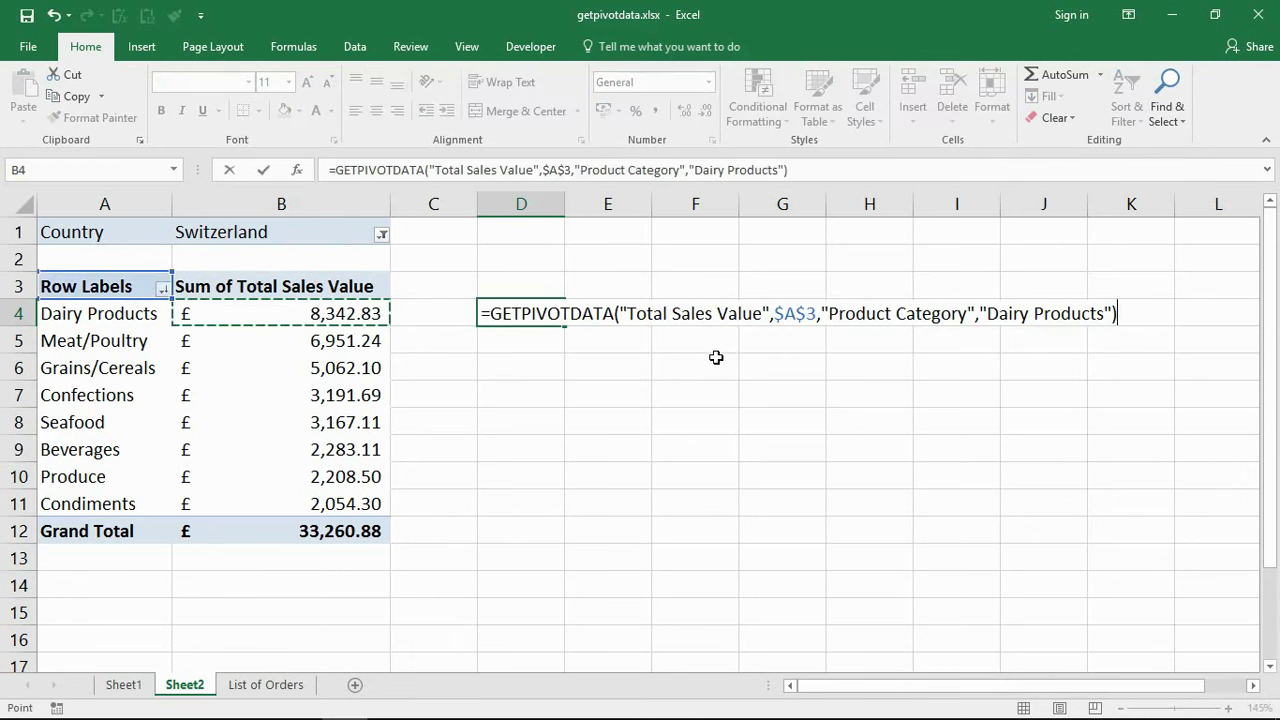
drag(845, 314, 1090, 318)
click(737, 313)
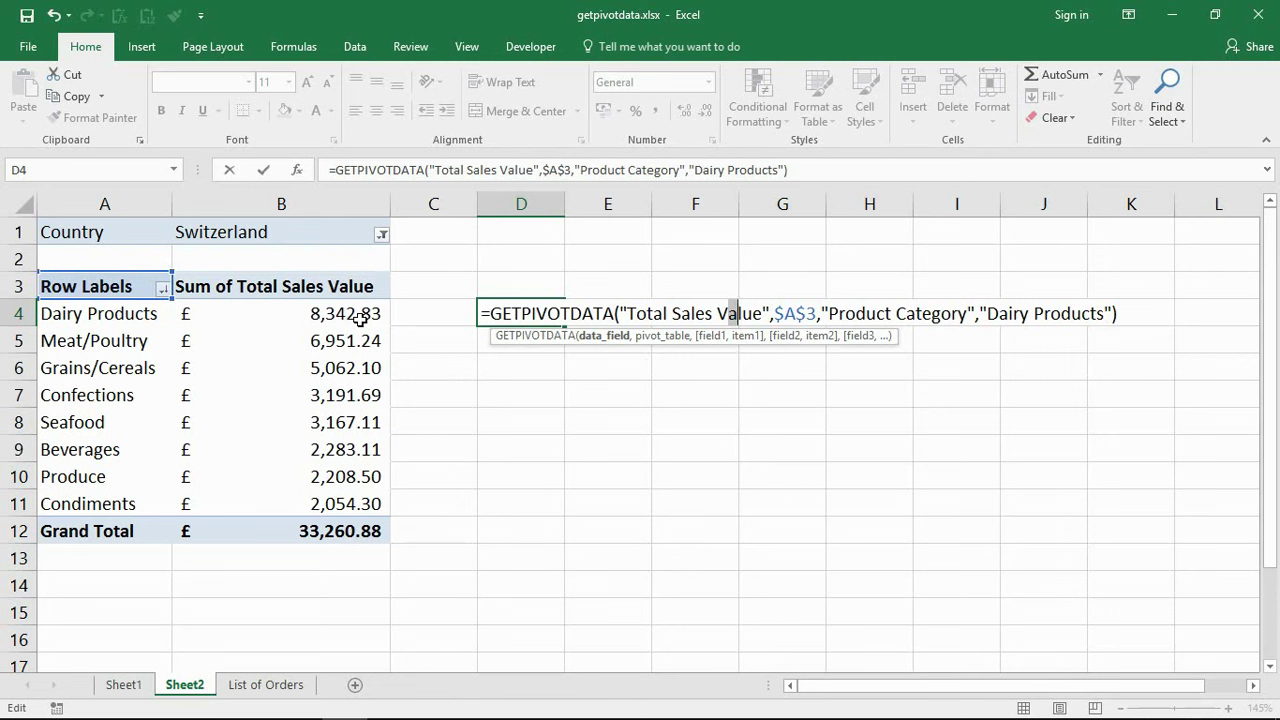
Step: Discard D4's GETPIVOTDATA formula and enter =B4 in its place, showing £8,342.83
key(Escape)
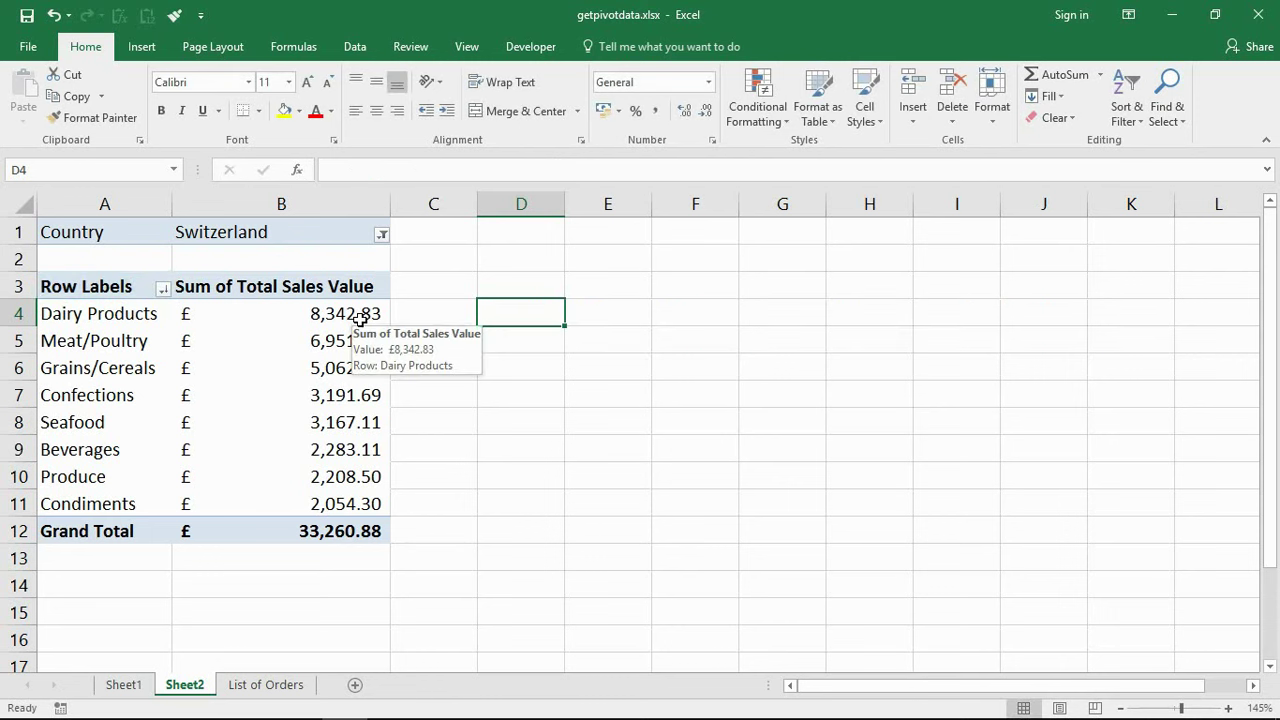
text(=)
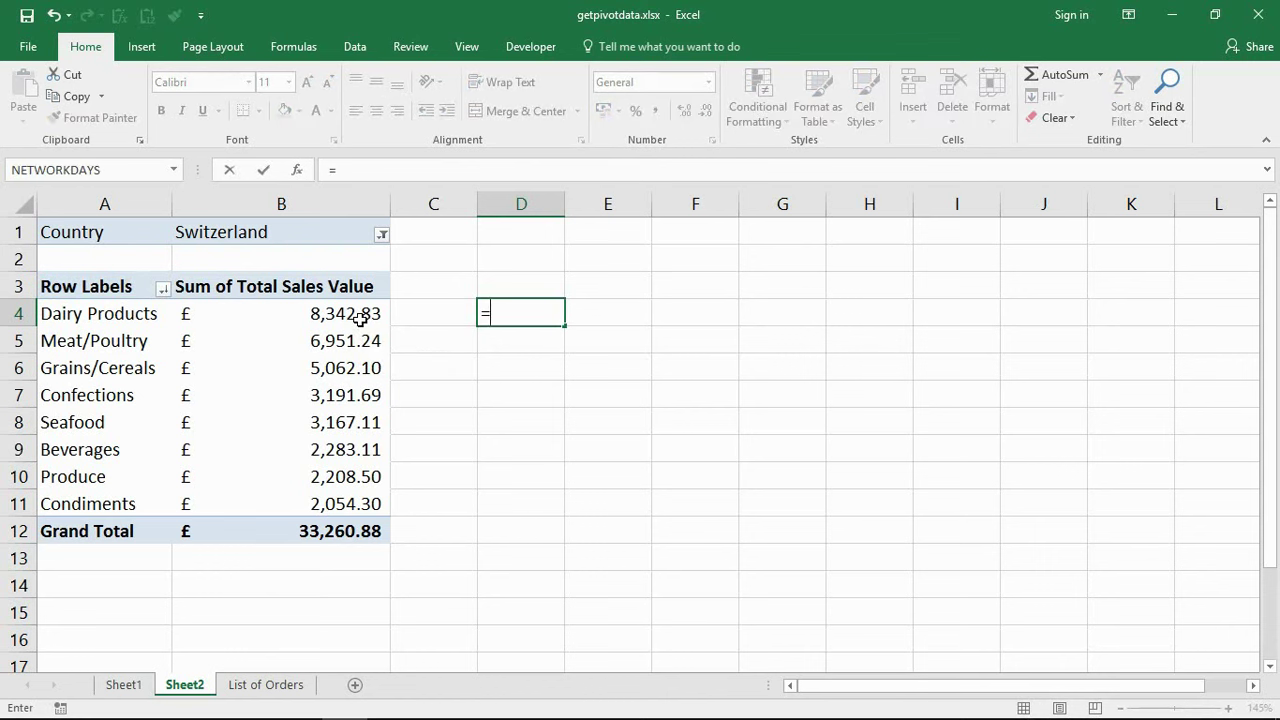
text(B4)
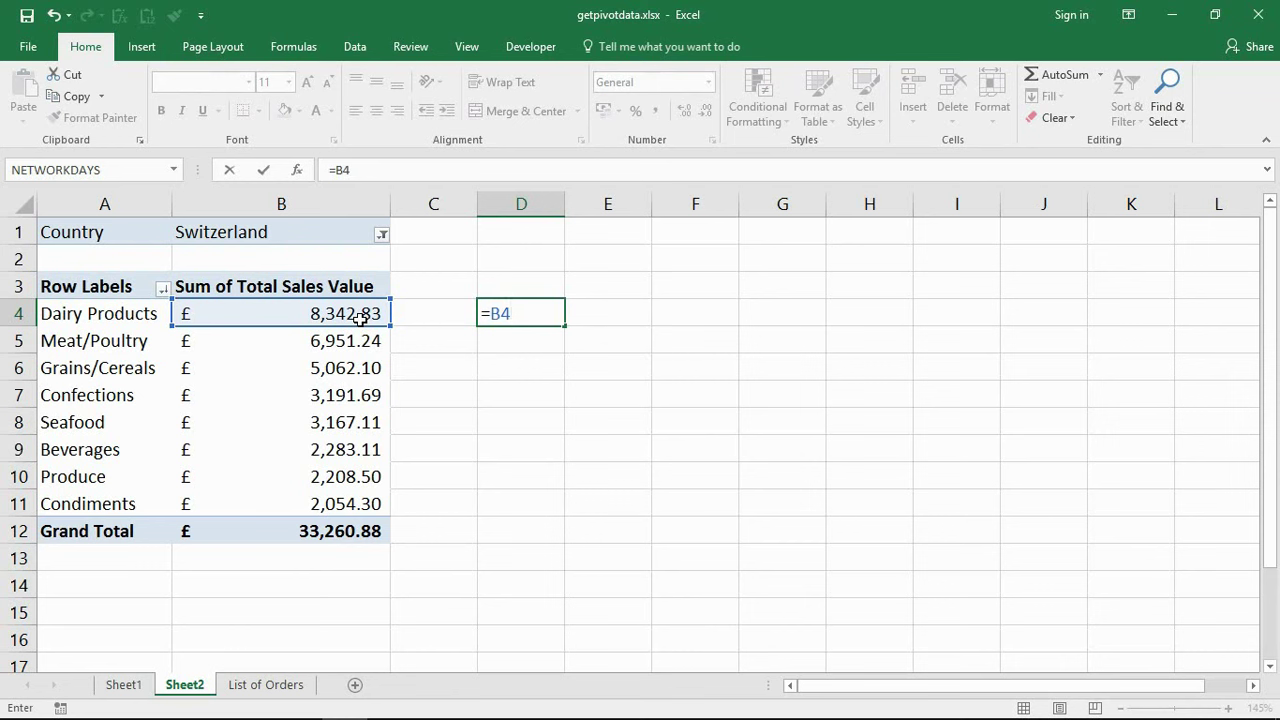
key(Return)
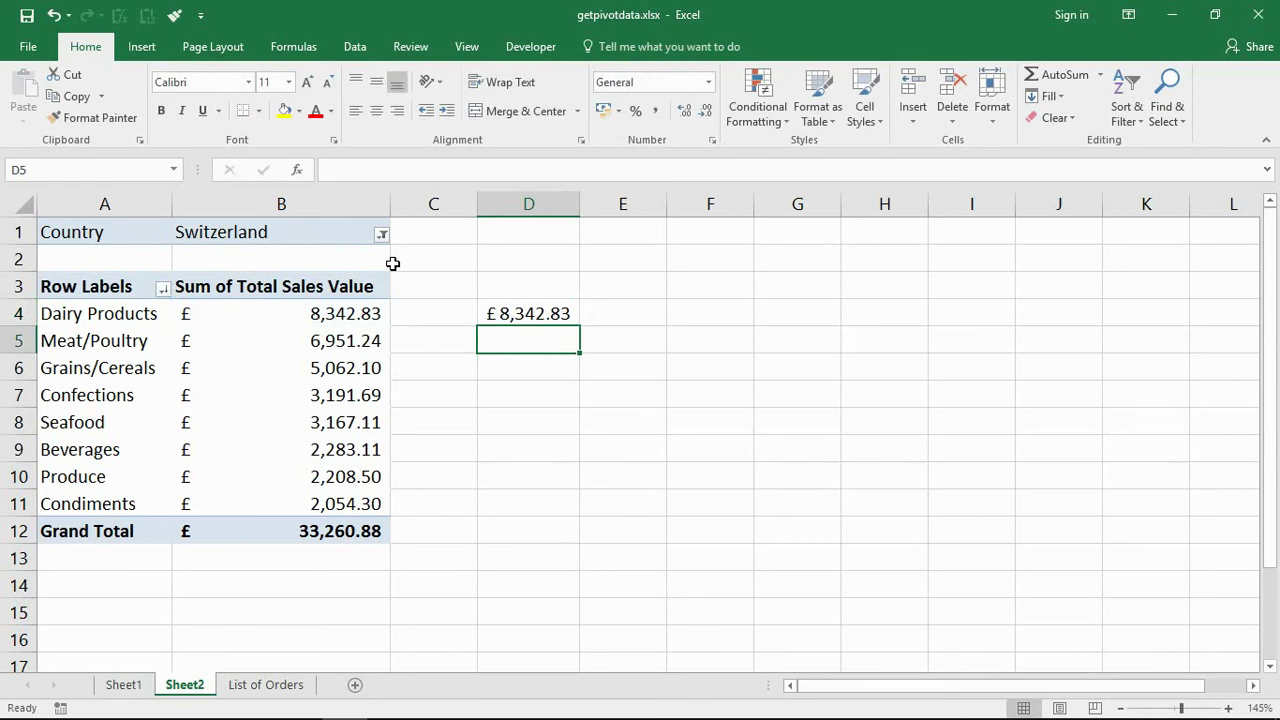
click(381, 234)
click(237, 297)
click(266, 473)
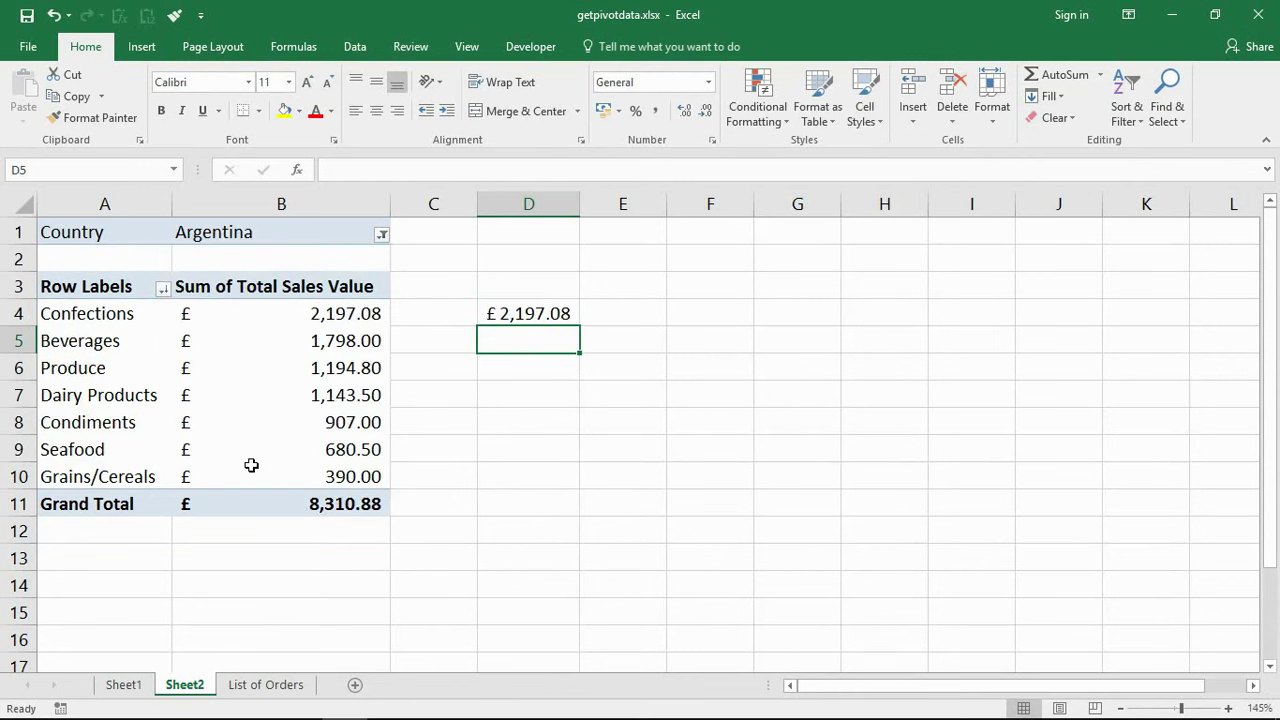
click(337, 318)
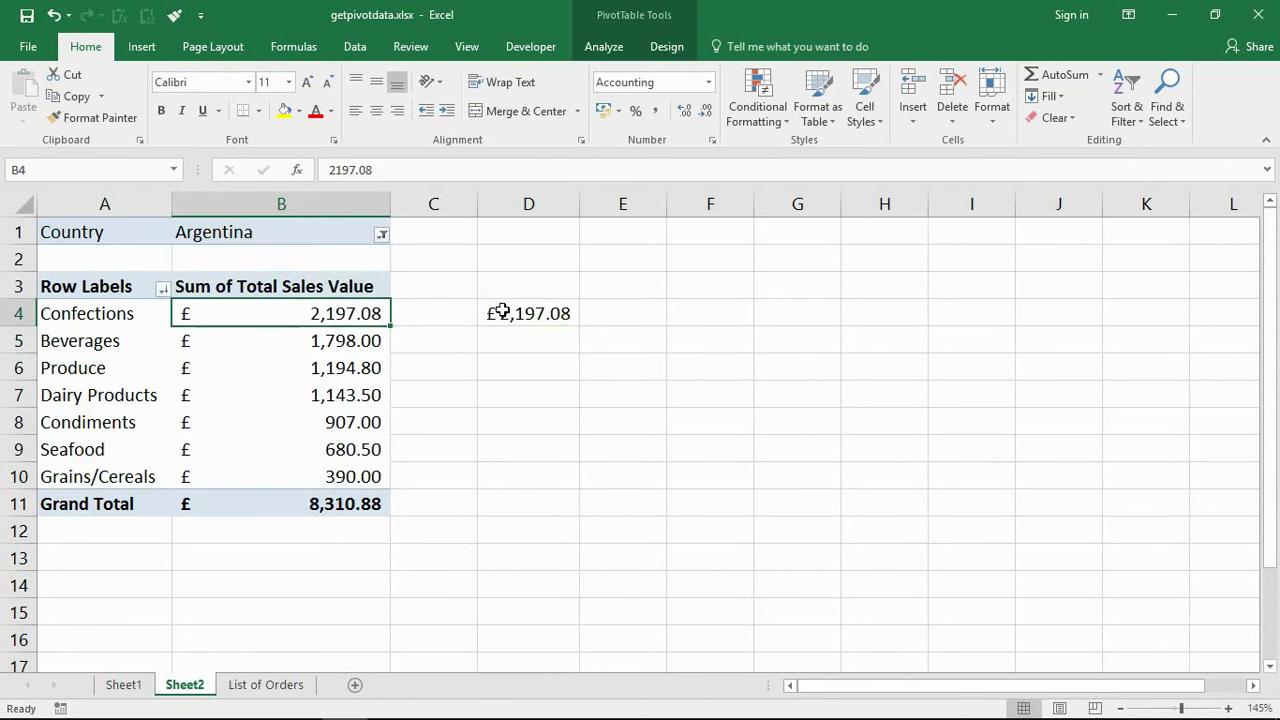
click(383, 236)
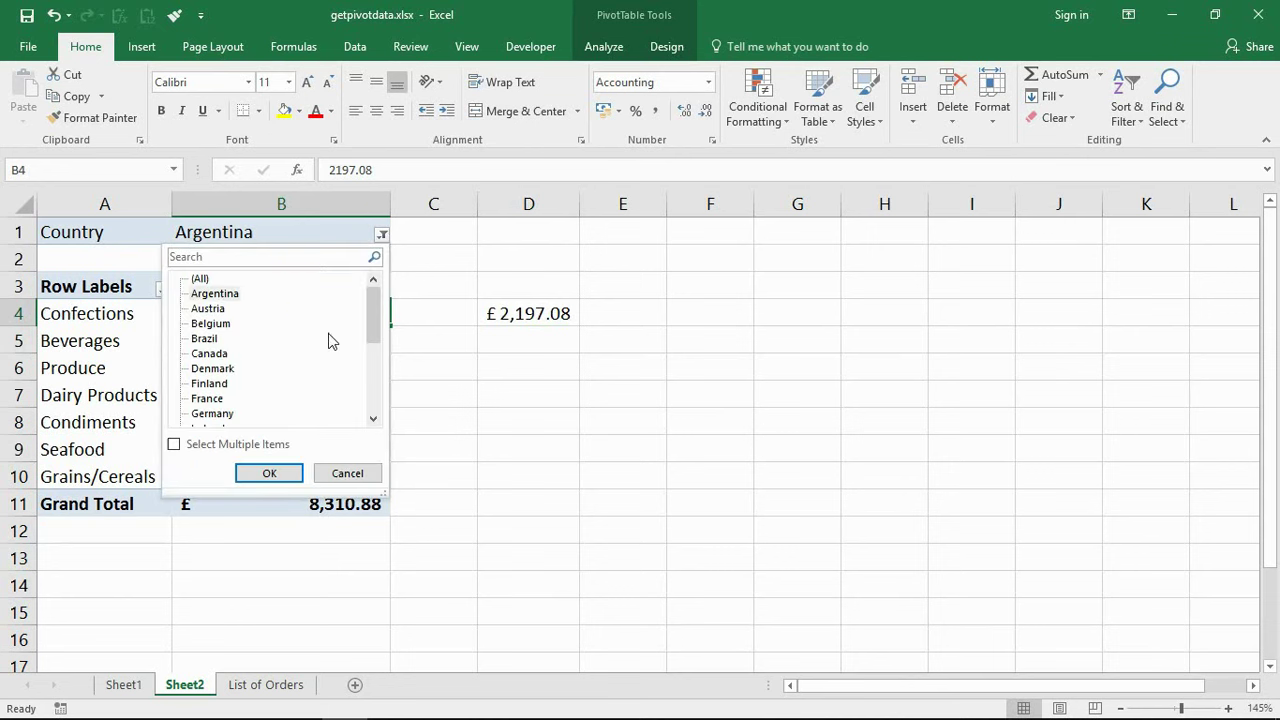
click(226, 413)
click(252, 474)
click(385, 238)
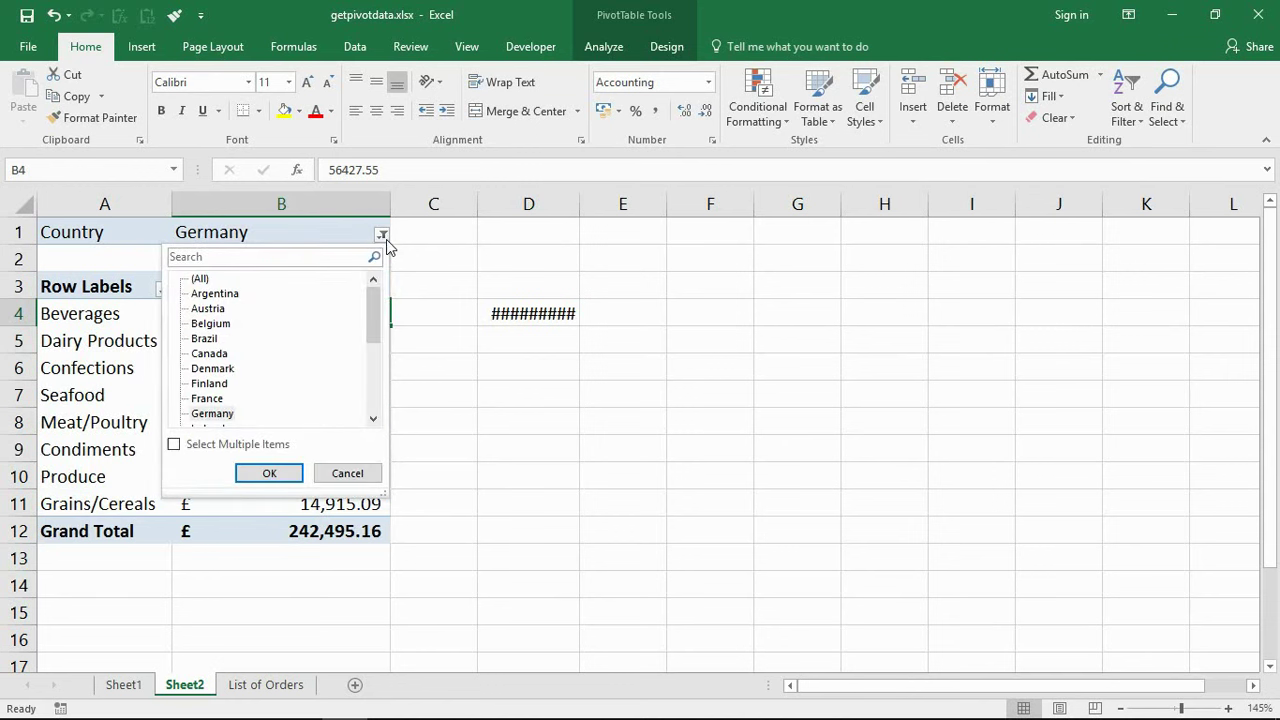
drag(374, 303, 372, 386)
click(205, 369)
click(266, 476)
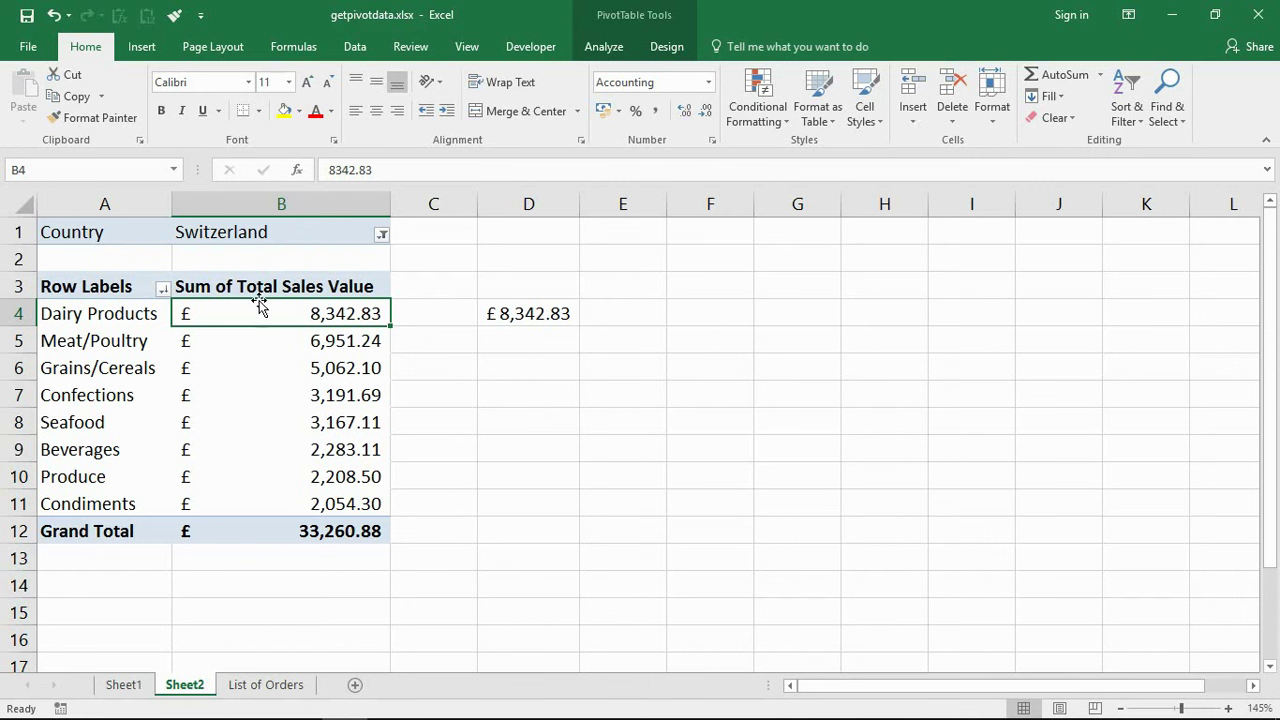
Step: Uncheck Generate GetPivotData in the PivotTable Analyze Options list
click(606, 52)
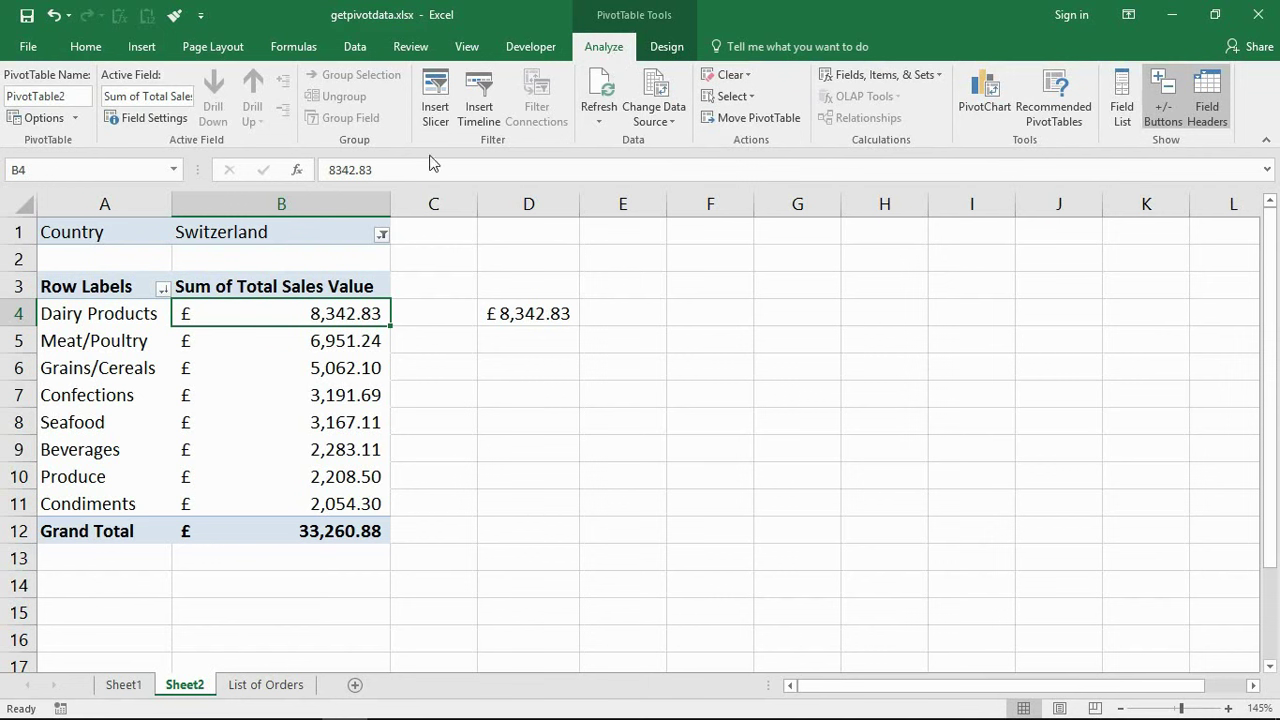
click(78, 118)
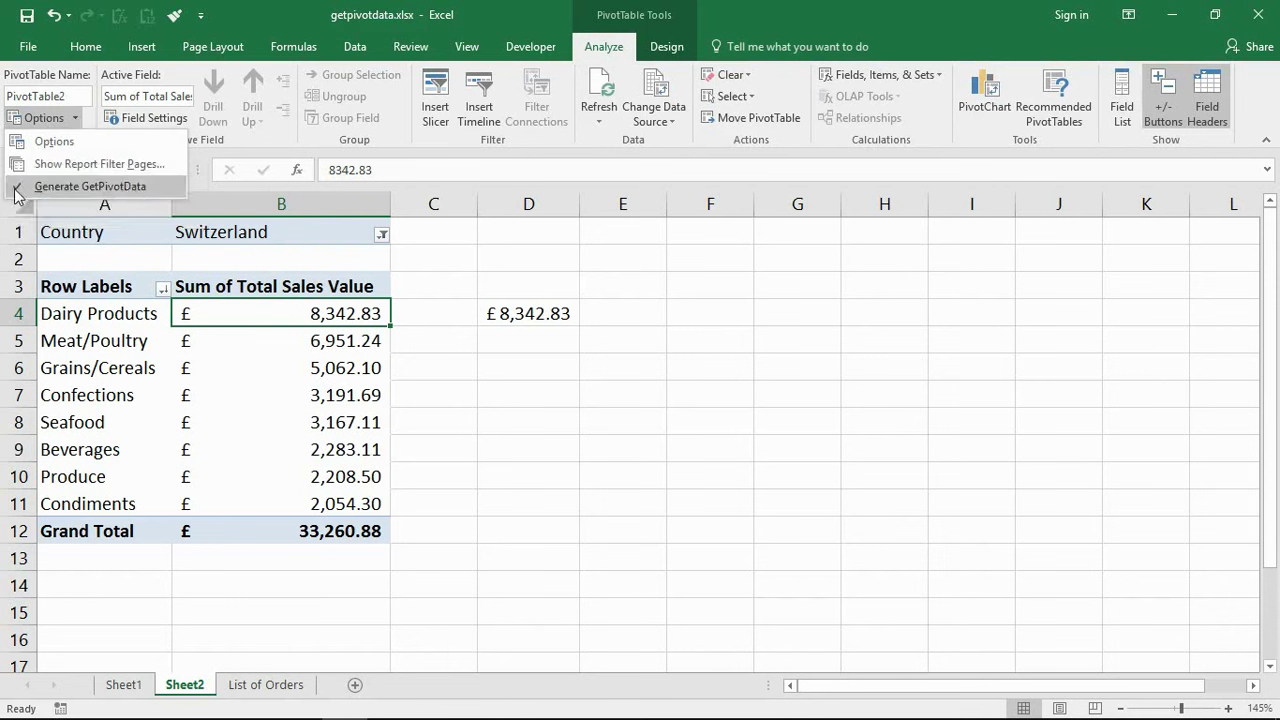
click(97, 190)
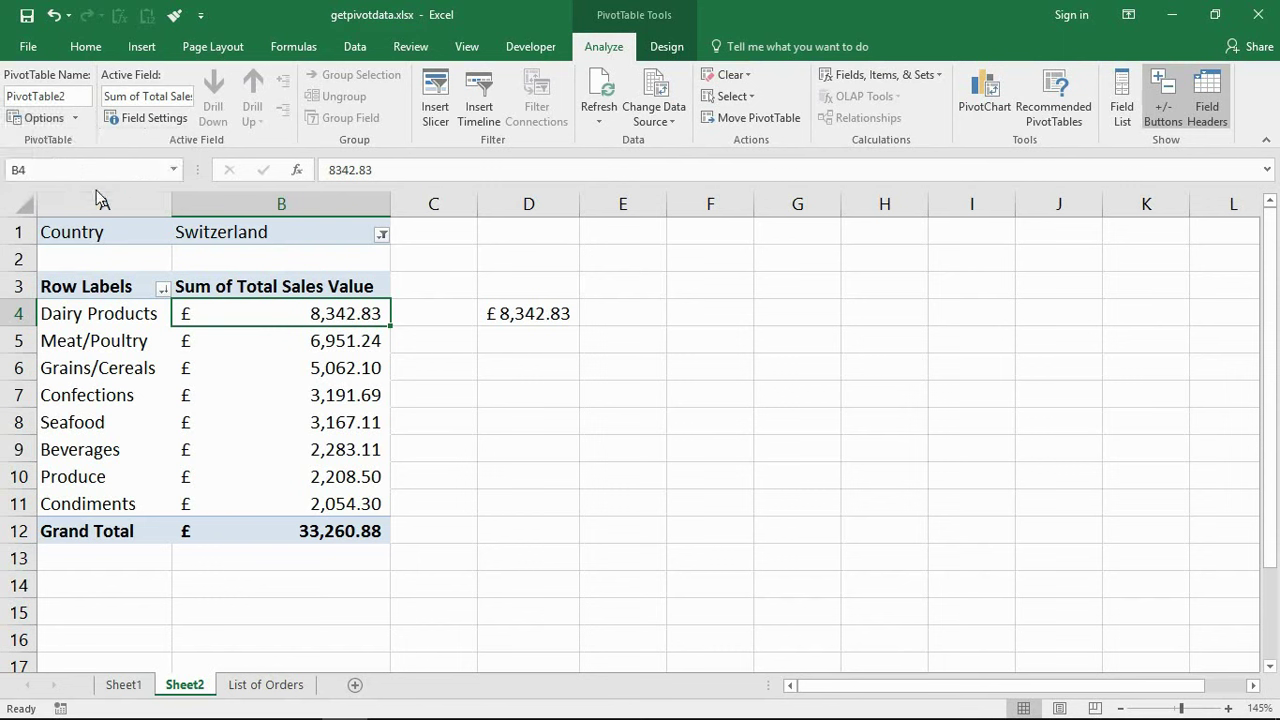
click(551, 369)
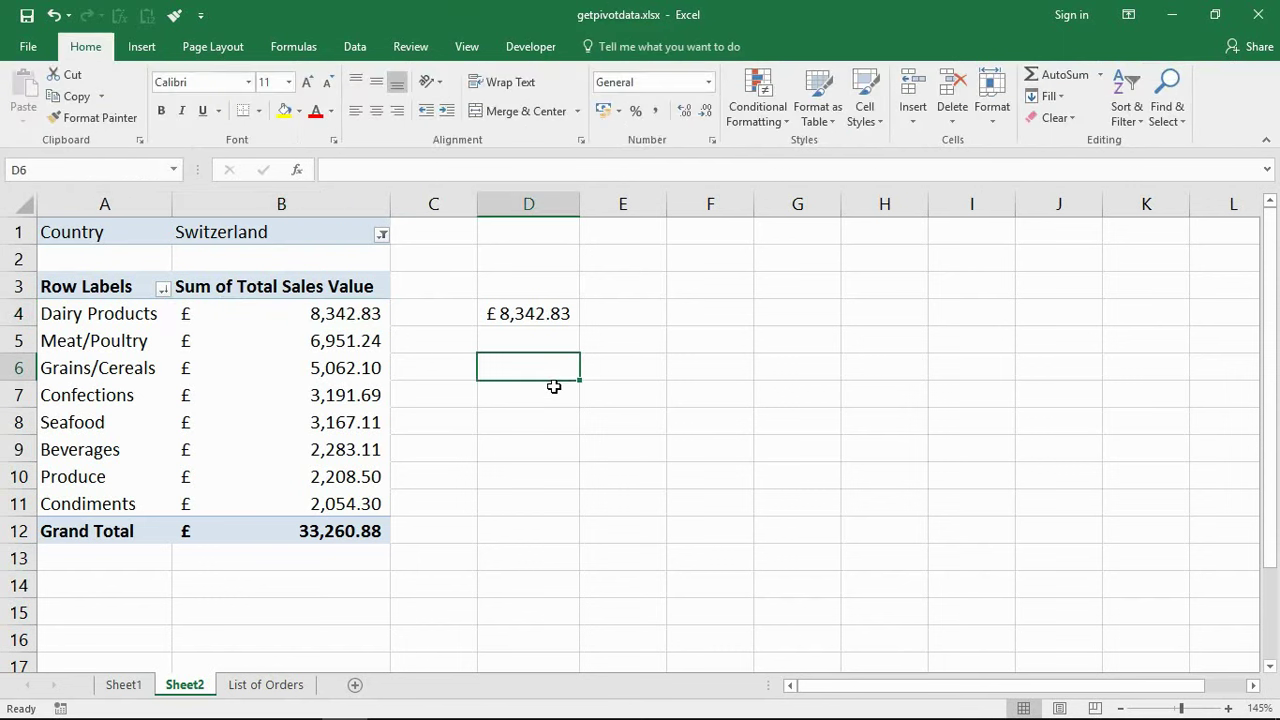
text(=)
click(350, 368)
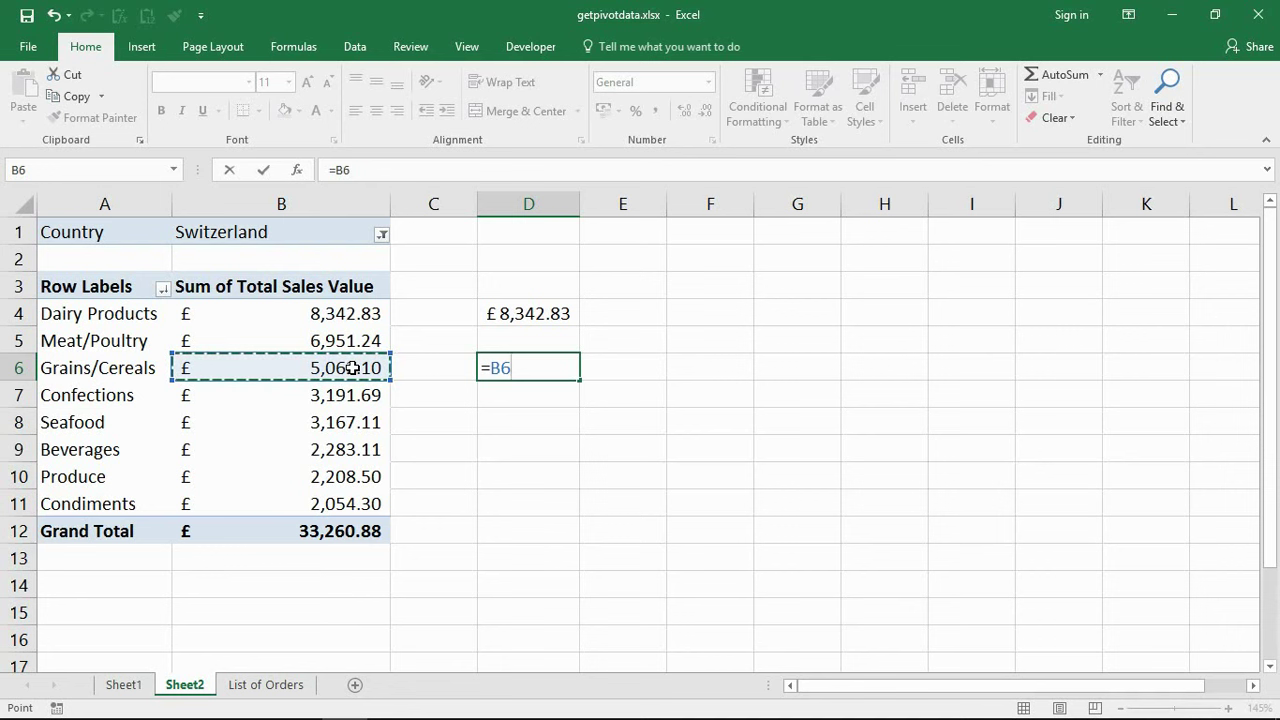
key(Escape)
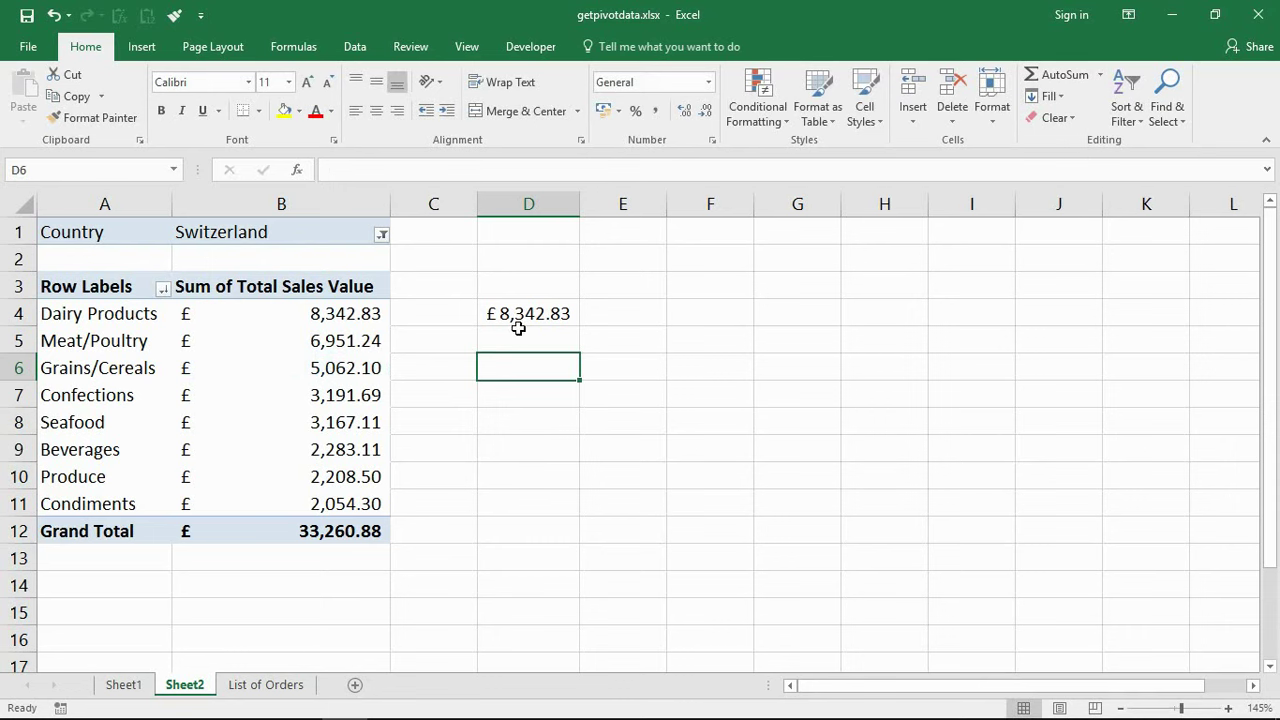
Step: Return to Sheet1 and select the pivot's 2010–2012 year columns
click(123, 686)
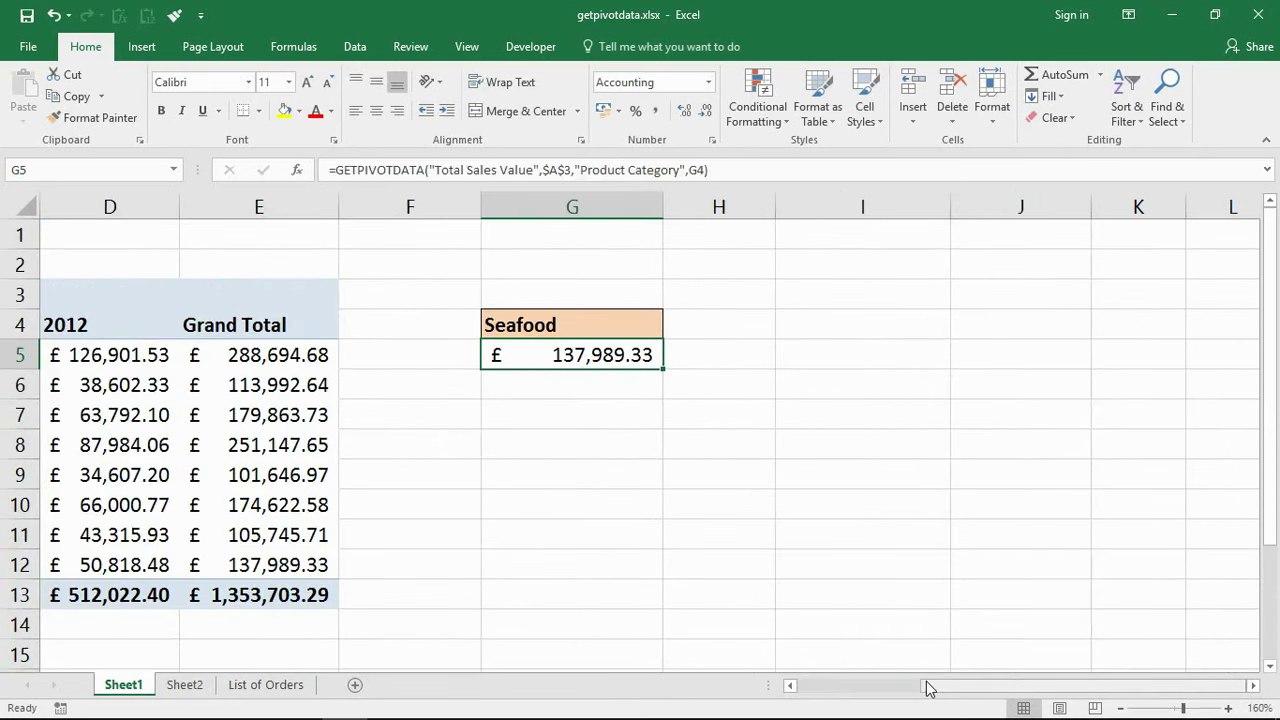
drag(929, 689, 790, 678)
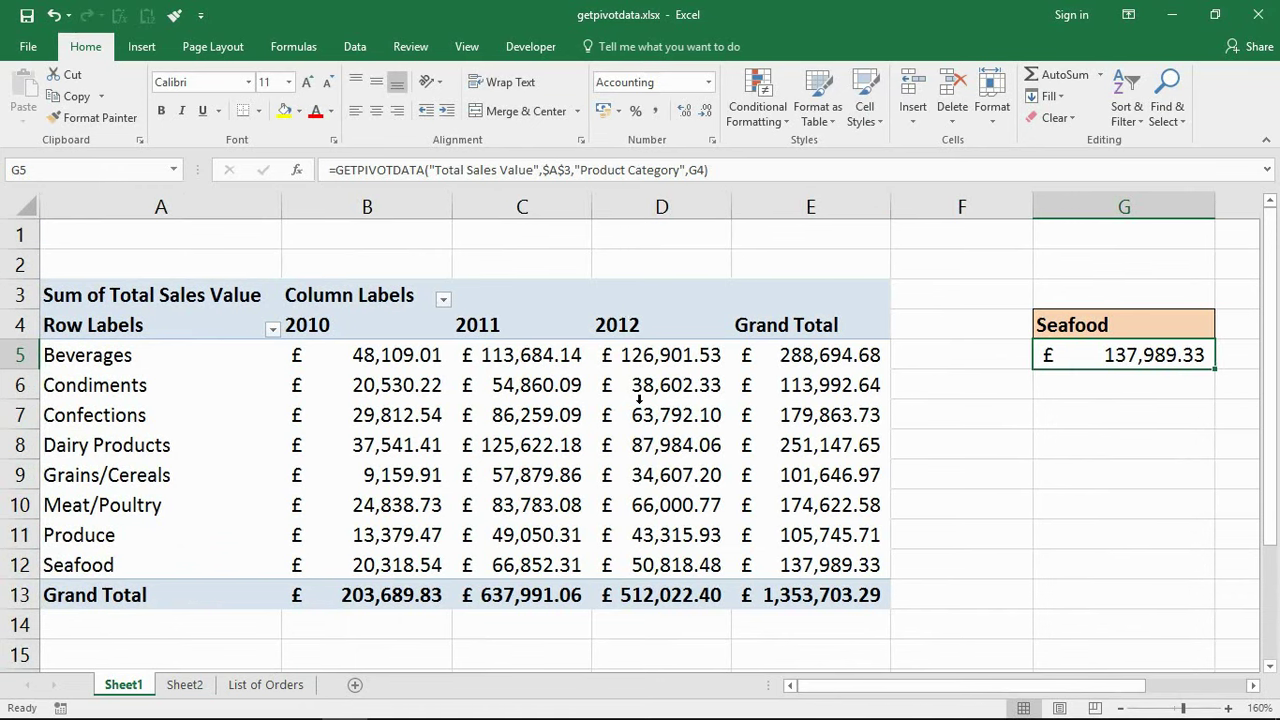
click(617, 325)
drag(166, 445, 166, 472)
drag(610, 465, 632, 455)
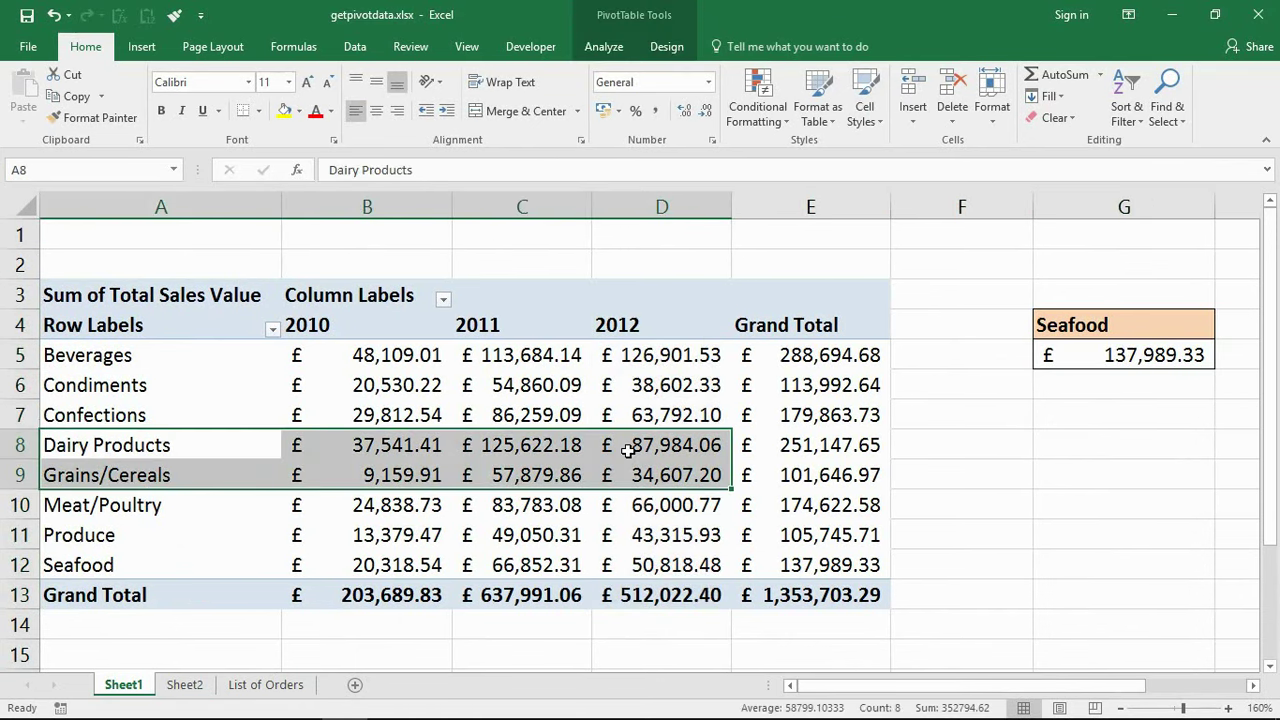
drag(376, 206, 631, 216)
click(678, 400)
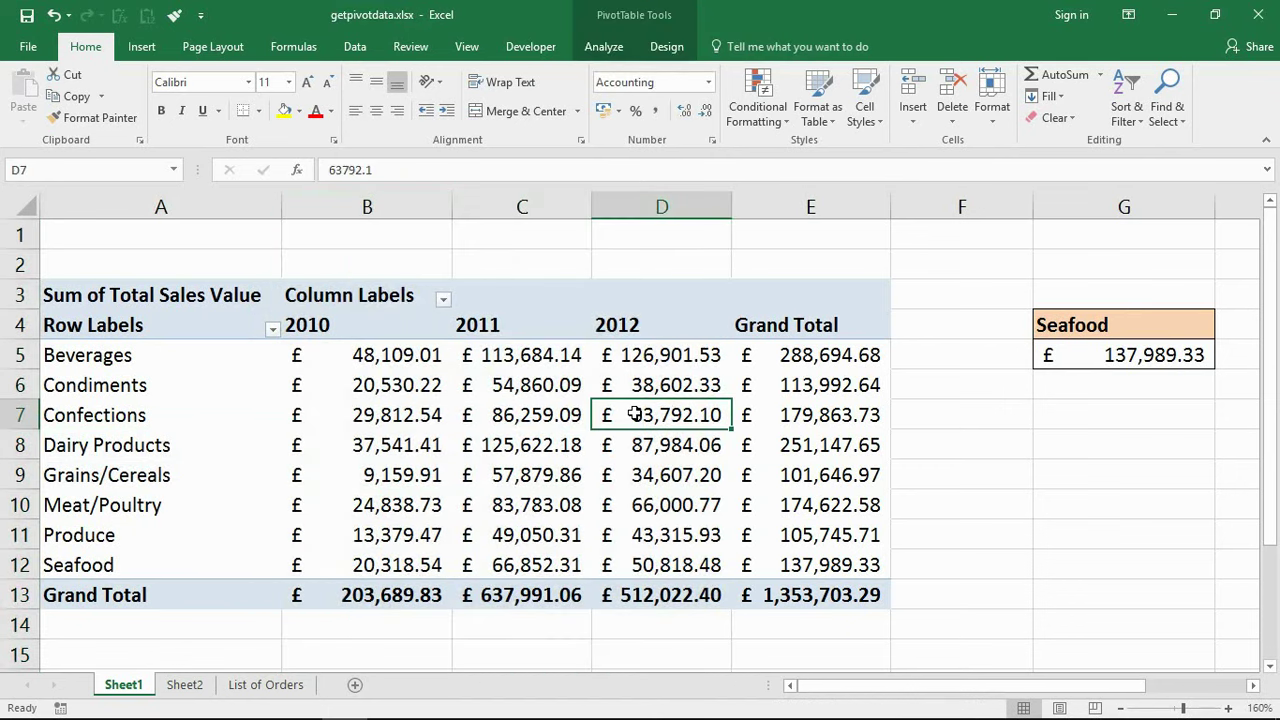
click(380, 333)
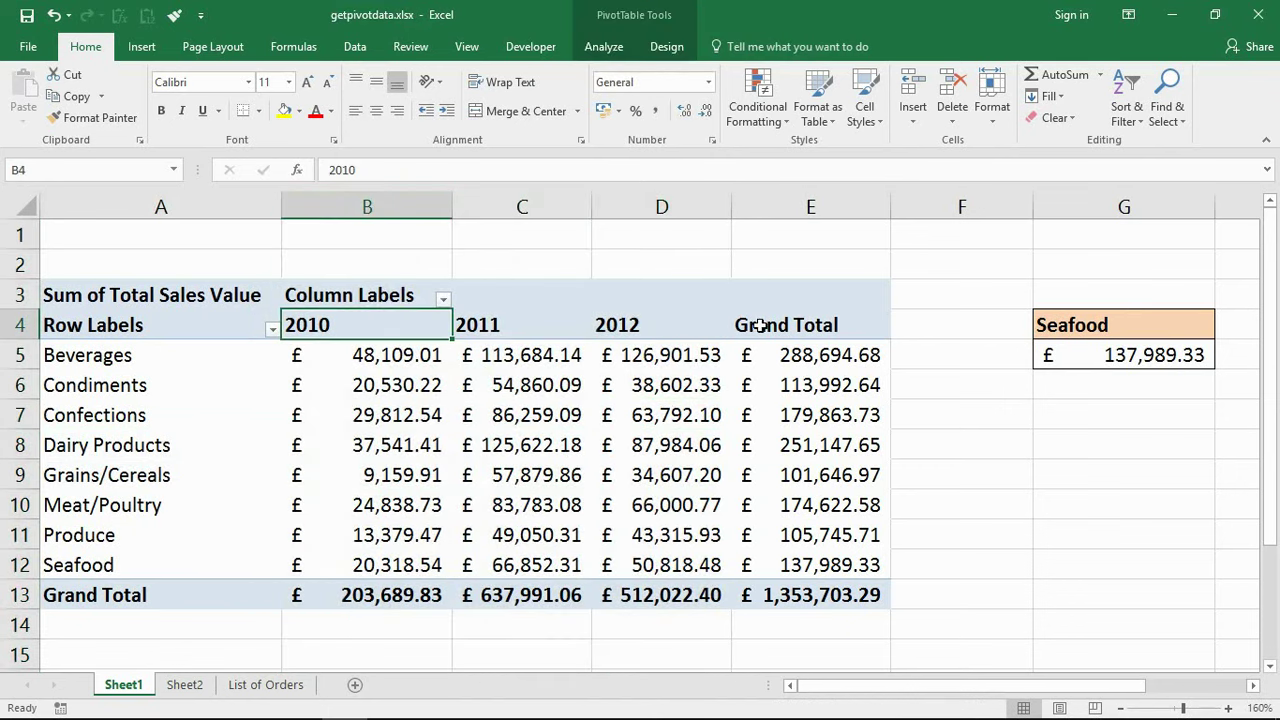
drag(400, 318, 650, 355)
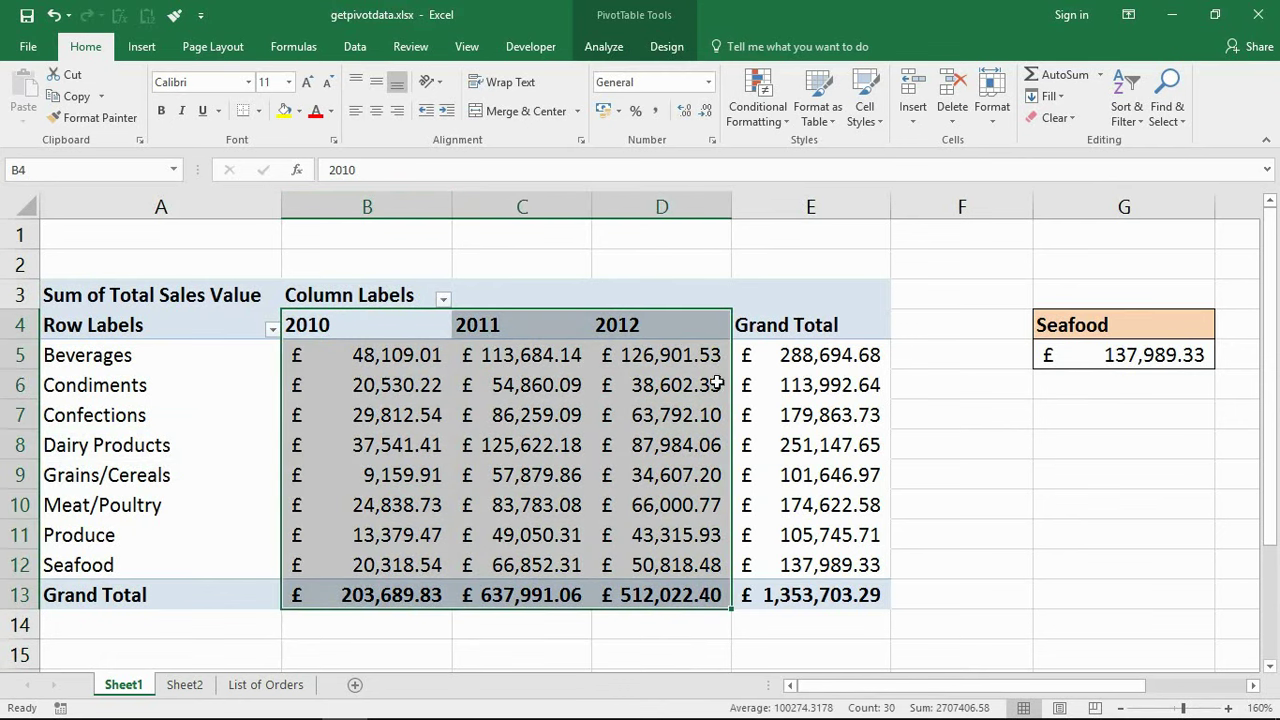
mouse_move(707, 409)
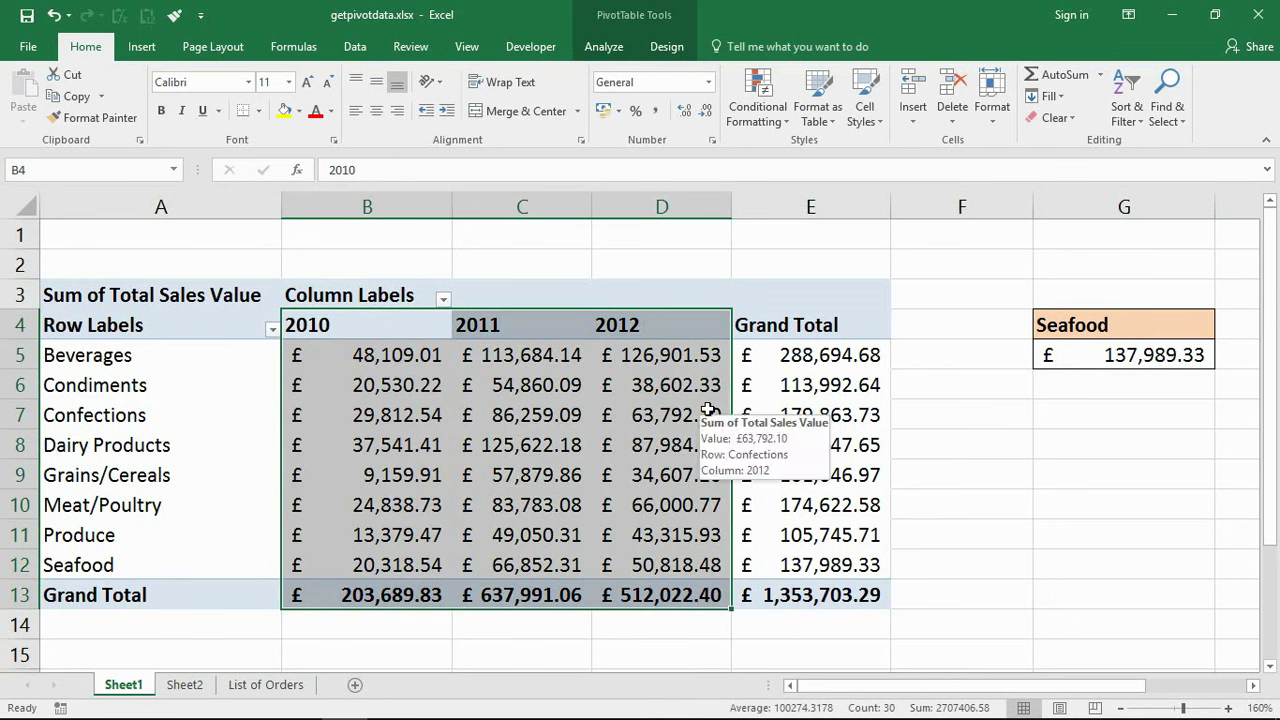